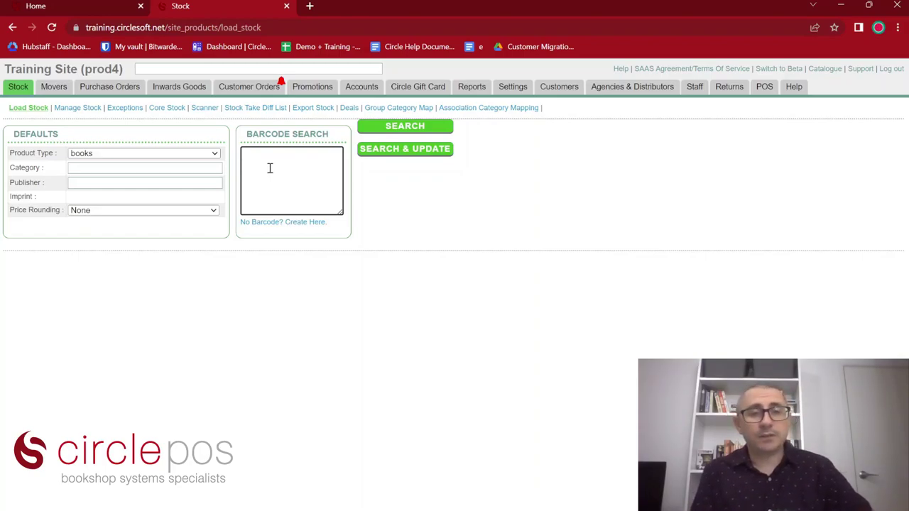
pyautogui.write('9780141045511')
pyautogui.press('Return')
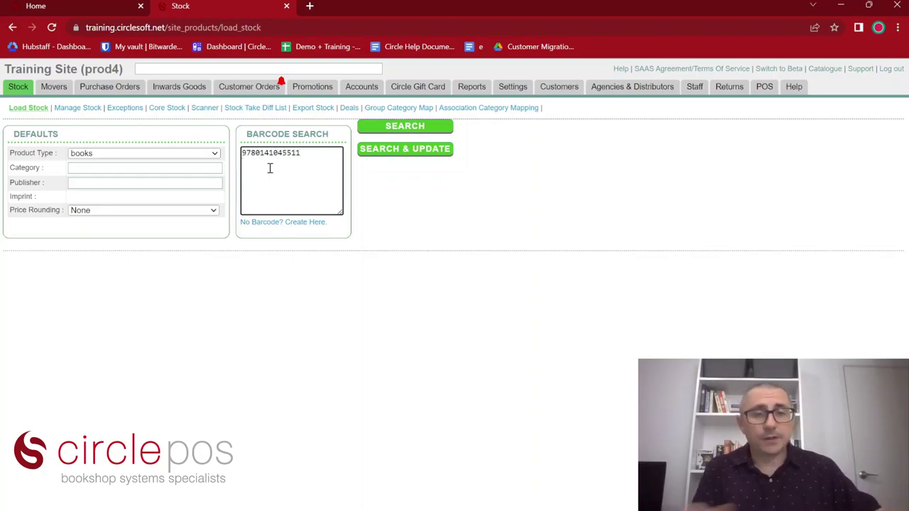
pyautogui.click(410, 128)
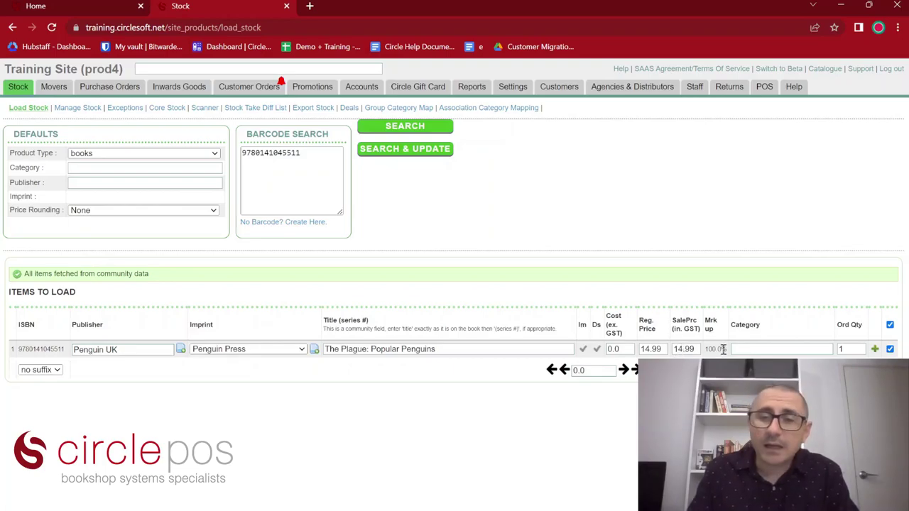
# Step: Assign the Fiction->Classics category to The Plague: Popular Penguins and apply a 40% discount for its cost price
pyautogui.click(747, 350)
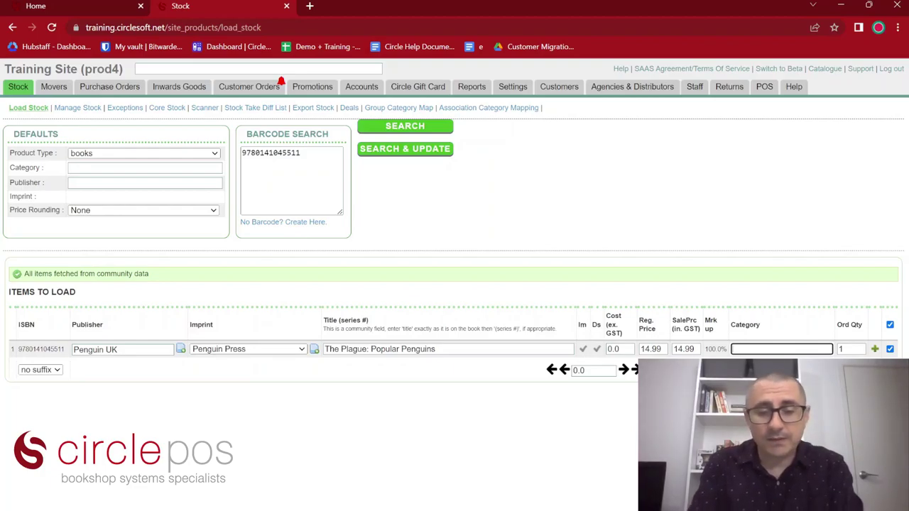
pyautogui.write('class')
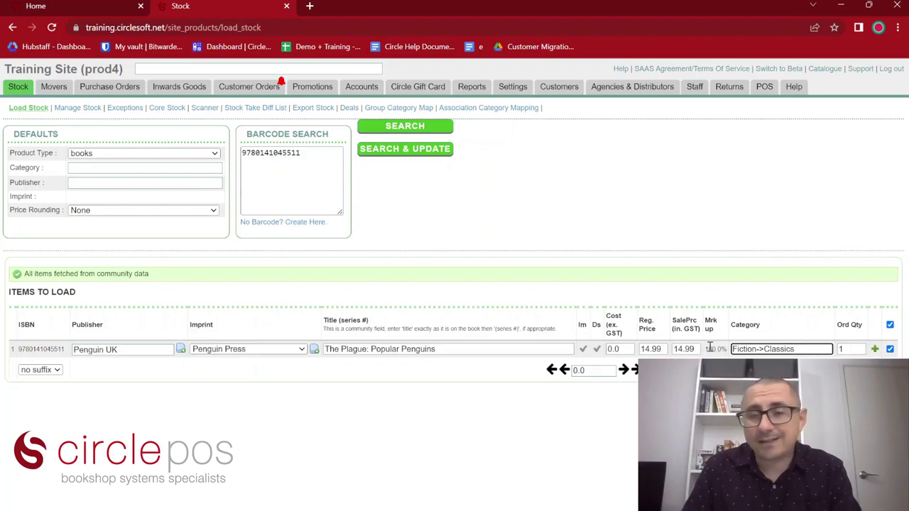
pyautogui.click(600, 373)
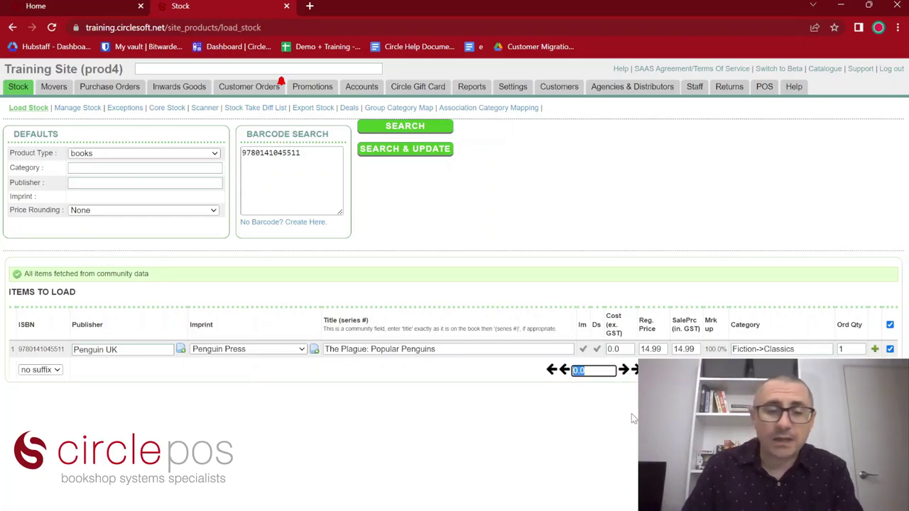
pyautogui.write('40')
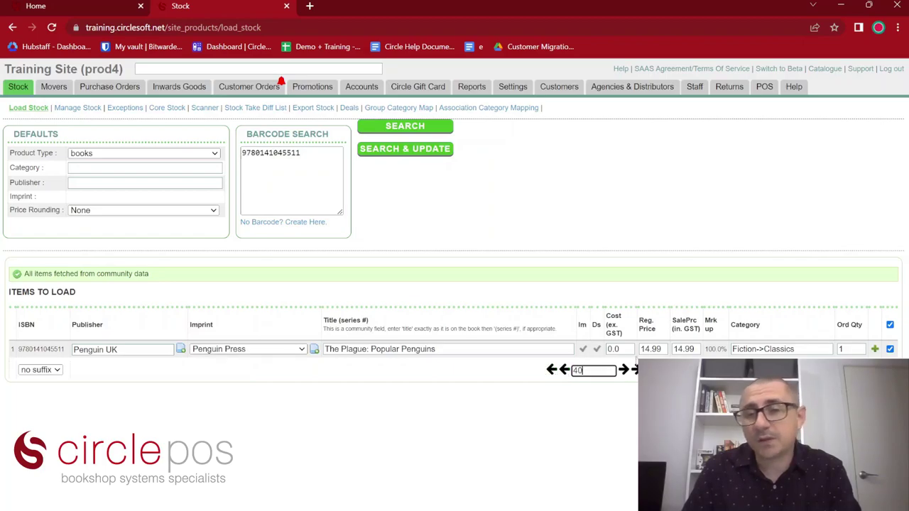
pyautogui.click(565, 372)
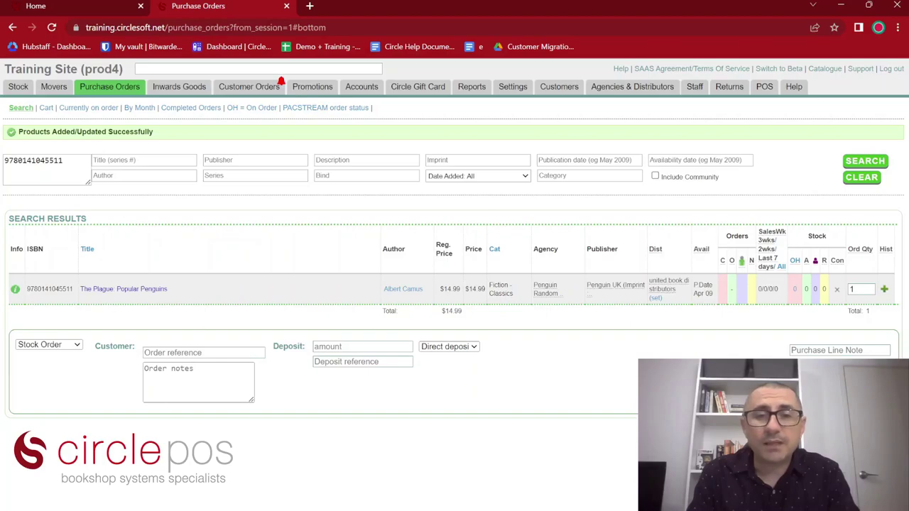
# Step: Review the product information and monthly purchase, sales and return history of The Plague: Popular Penguins
pyautogui.hotkey('ctrl', '+')
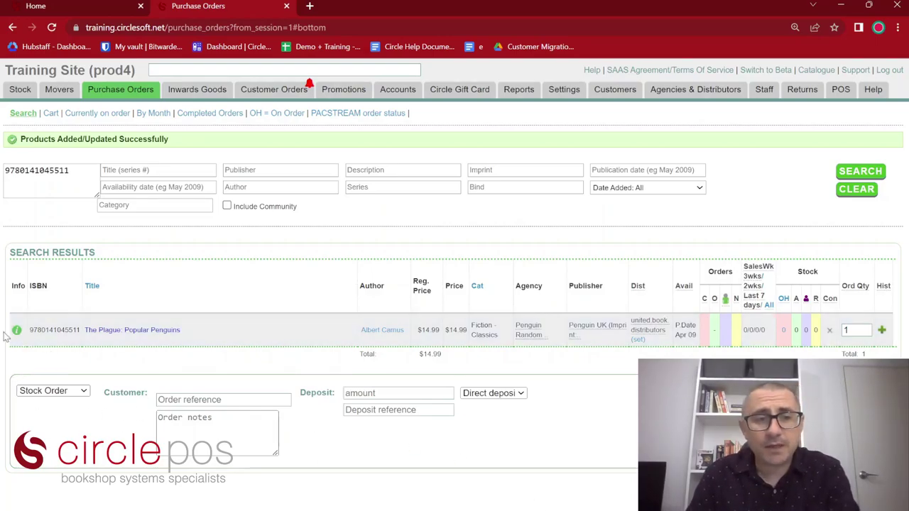
pyautogui.moveTo(14, 332)
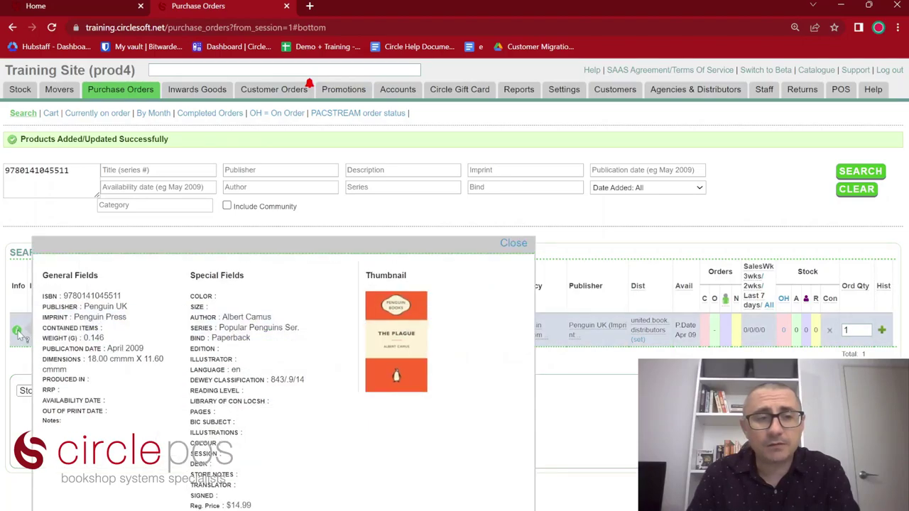
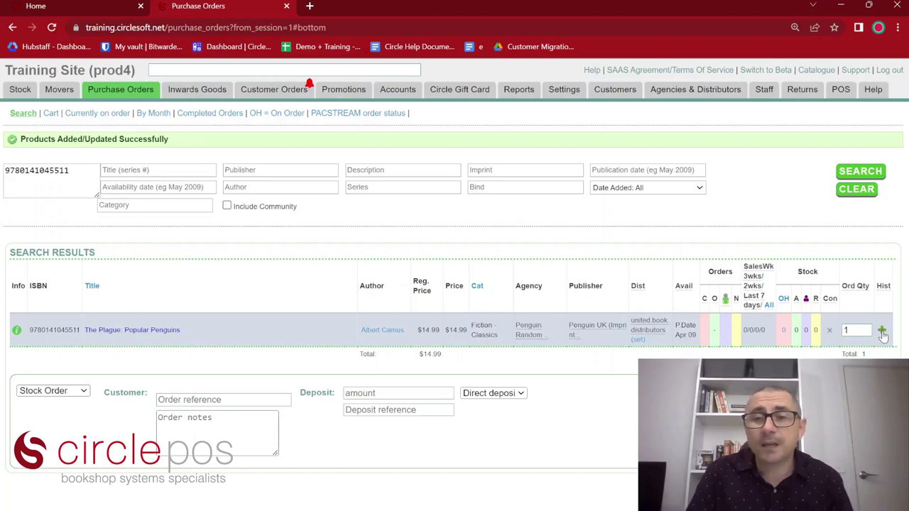
pyautogui.click(881, 331)
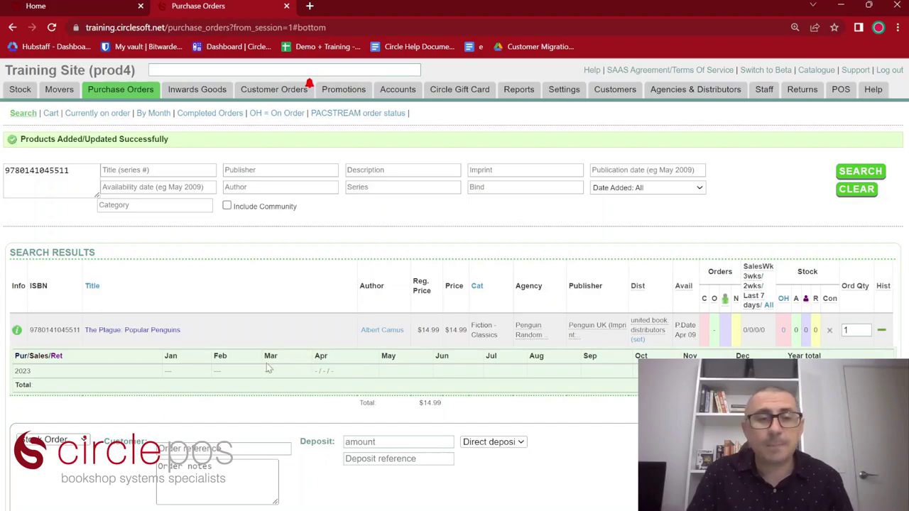
pyautogui.click(401, 370)
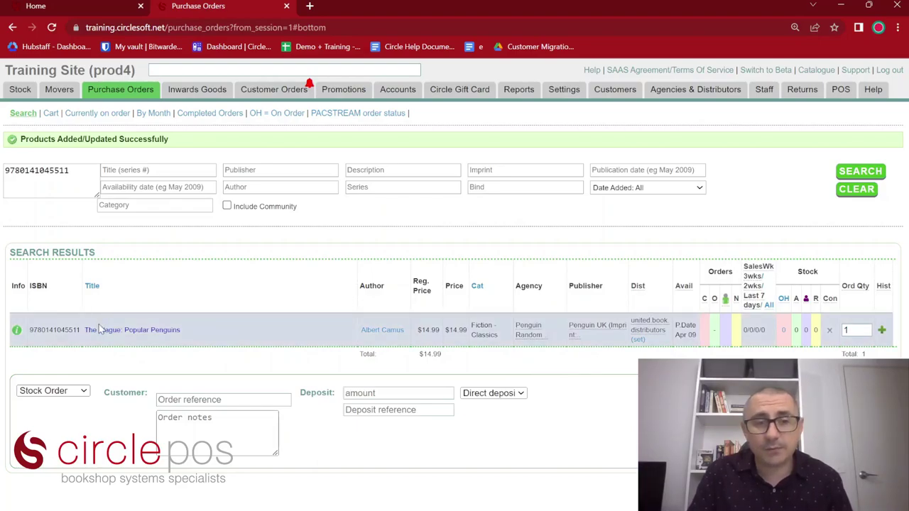
# Step: Open The Plague: Popular Penguins for editing and change its category to History
pyautogui.click(141, 331)
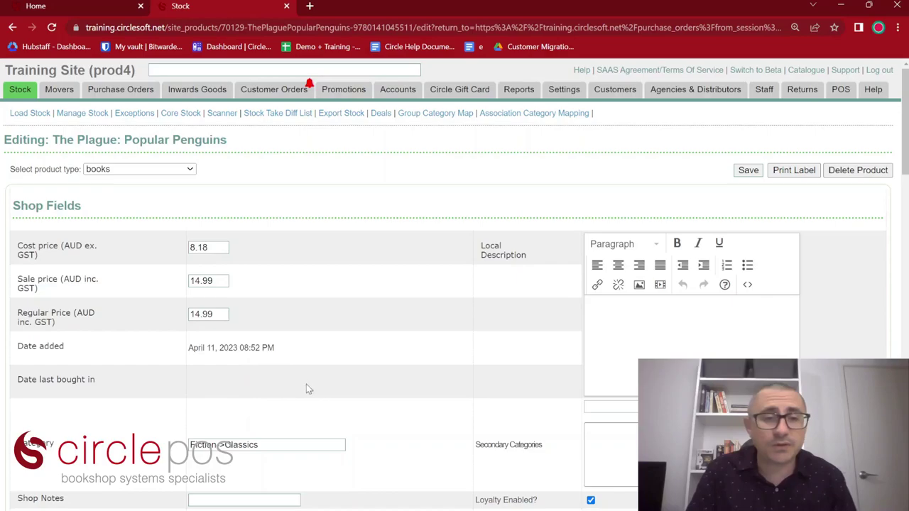
pyautogui.scroll(-2, 199, 339)
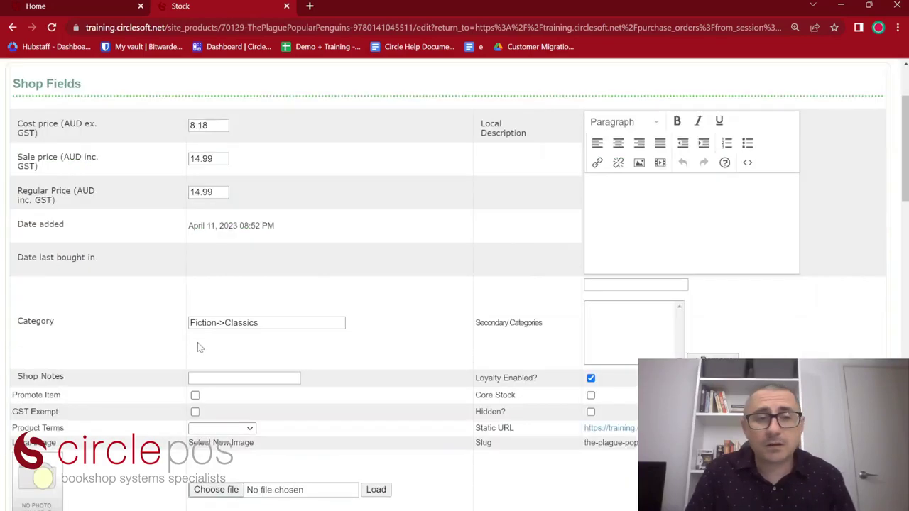
pyautogui.tripleClick(272, 323)
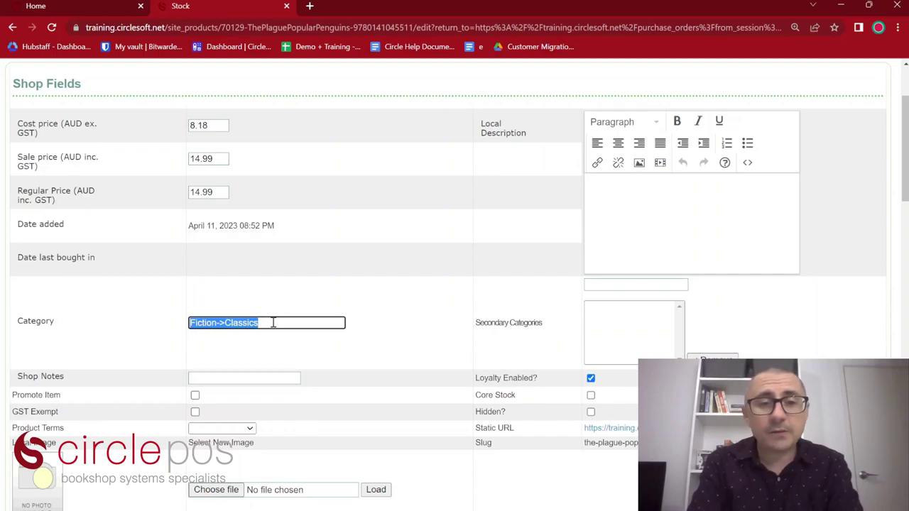
pyautogui.write('hist')
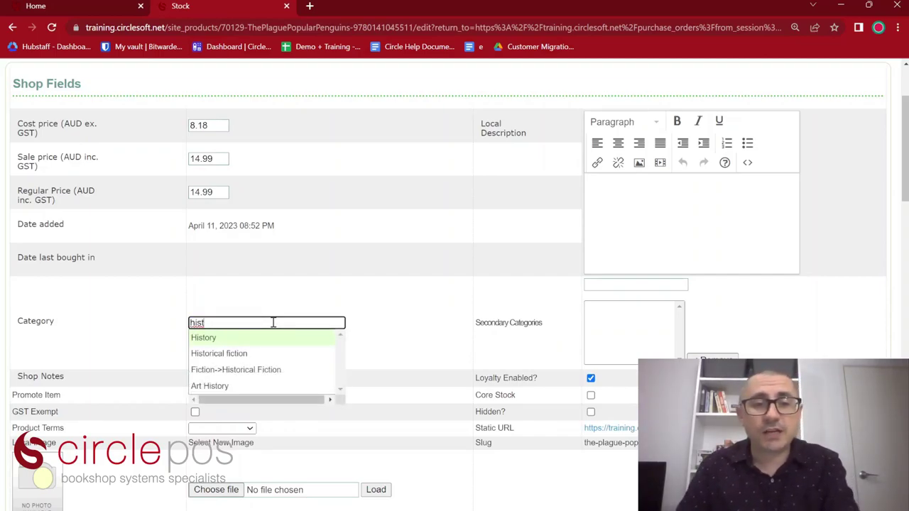
pyautogui.click(227, 339)
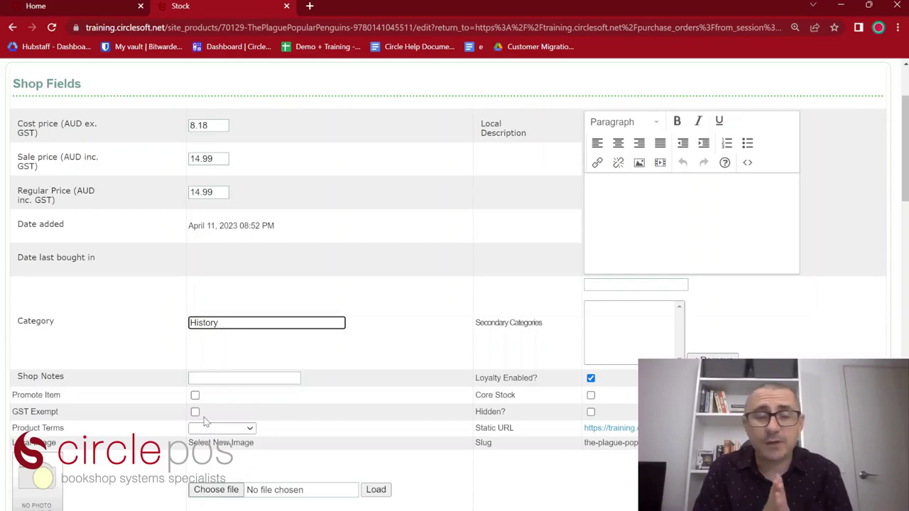
pyautogui.click(248, 430)
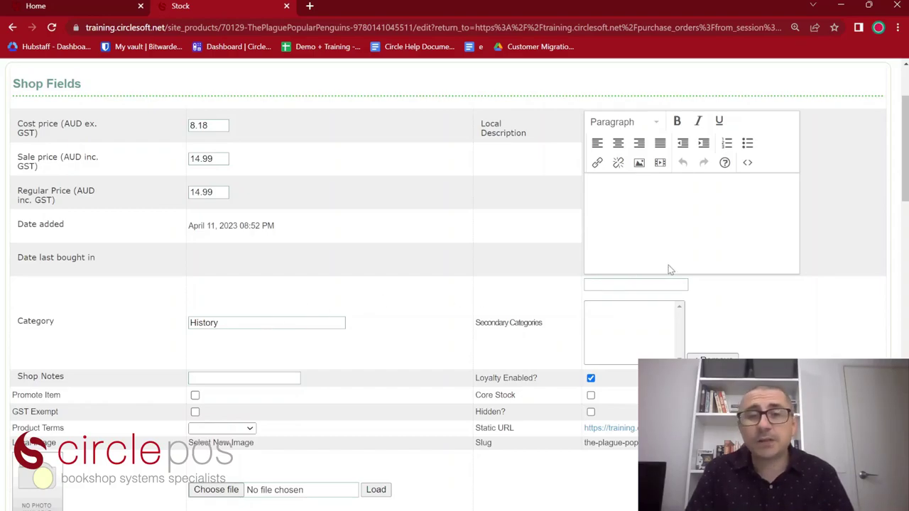
# Step: Add Staff Recommendations as a secondary category of the book and remove it again
pyautogui.click(618, 284)
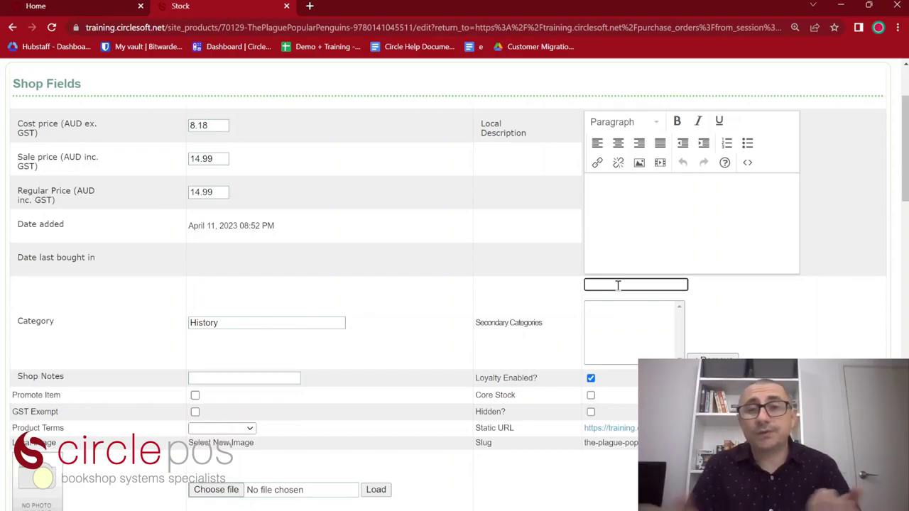
pyautogui.write('staff')
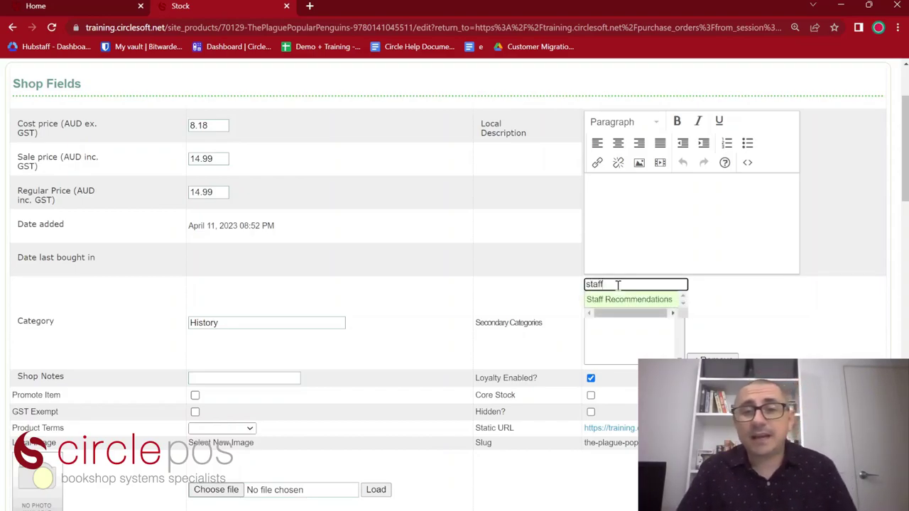
pyautogui.click(622, 299)
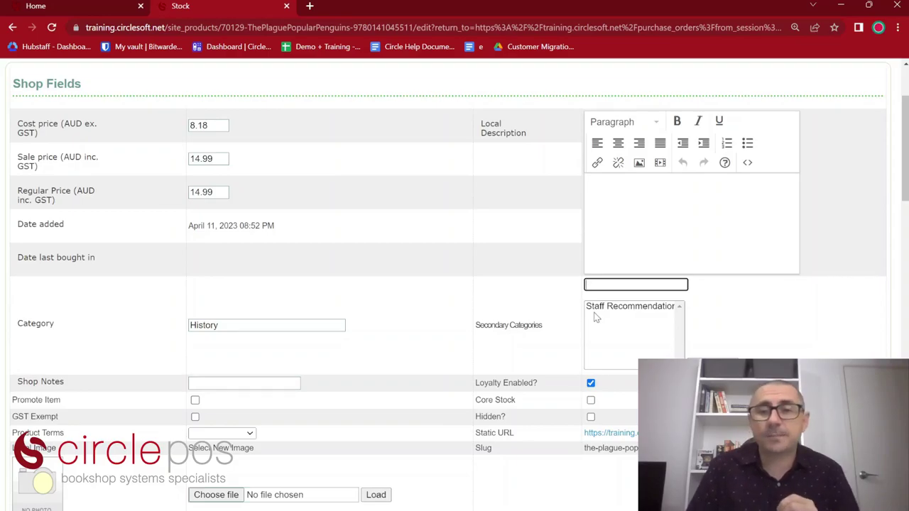
pyautogui.click(654, 309)
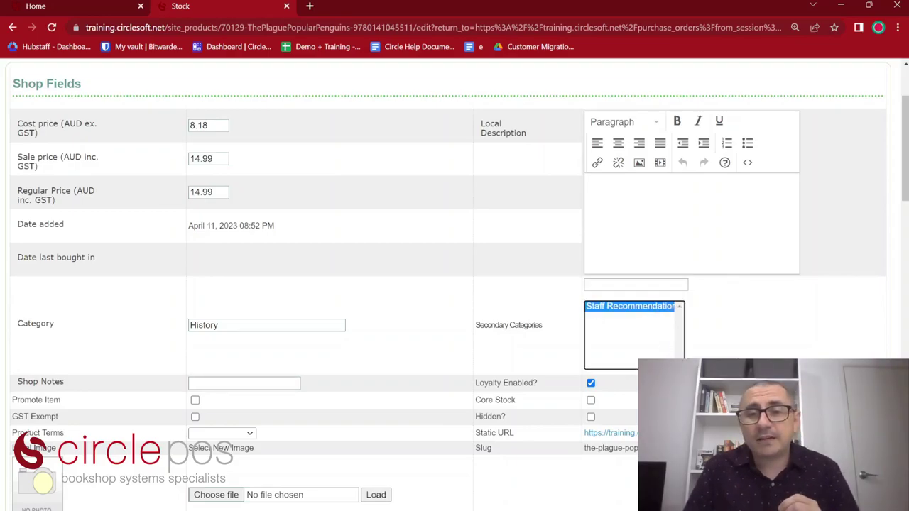
pyautogui.click(649, 325)
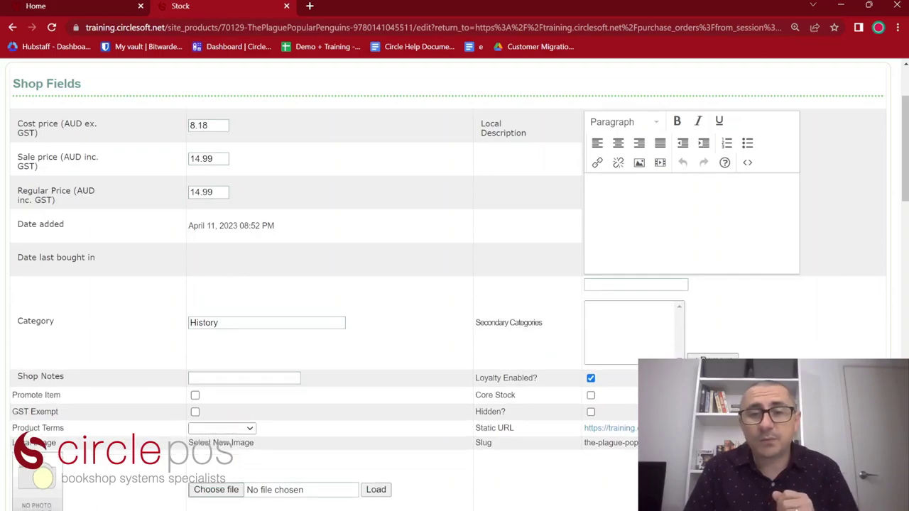
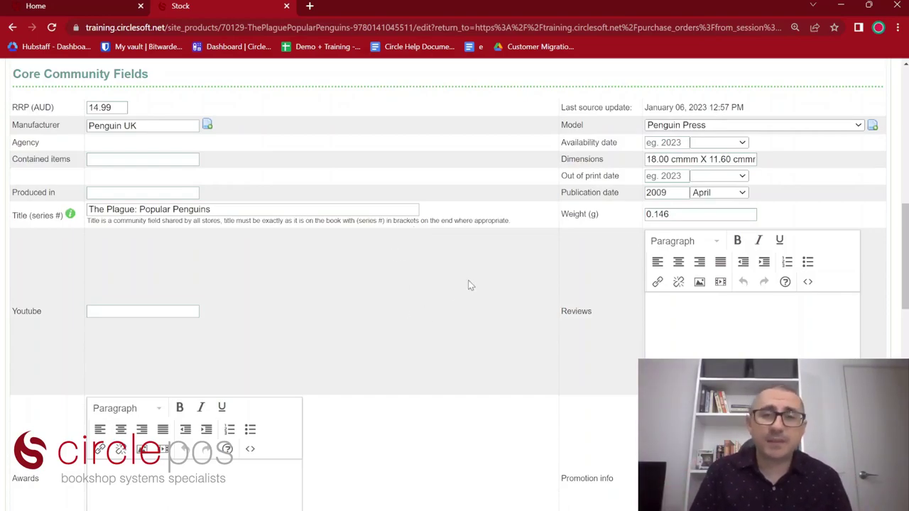
# Step: Examine the book's core community fields, description, images, stock fields and community attributes
pyautogui.scroll(-1, 476, 284)
pyautogui.scroll(-2, 480, 288)
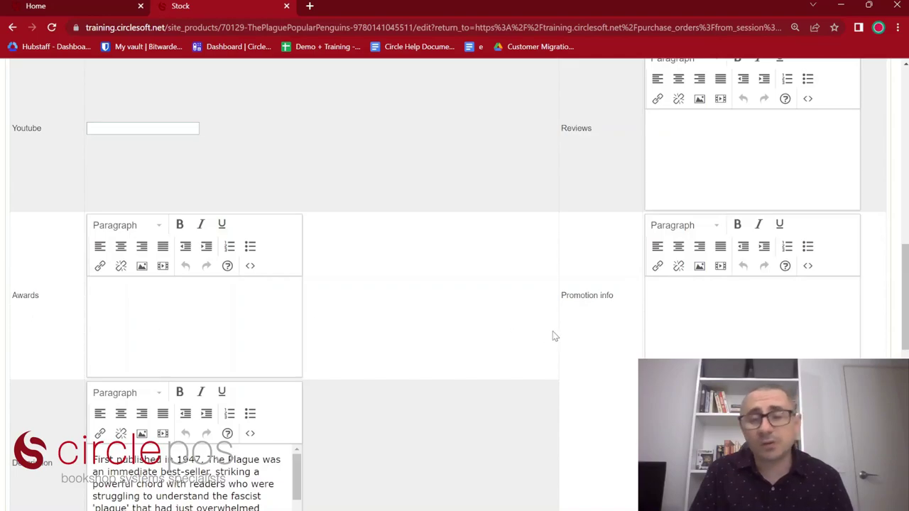
pyautogui.scroll(-3, 552, 333)
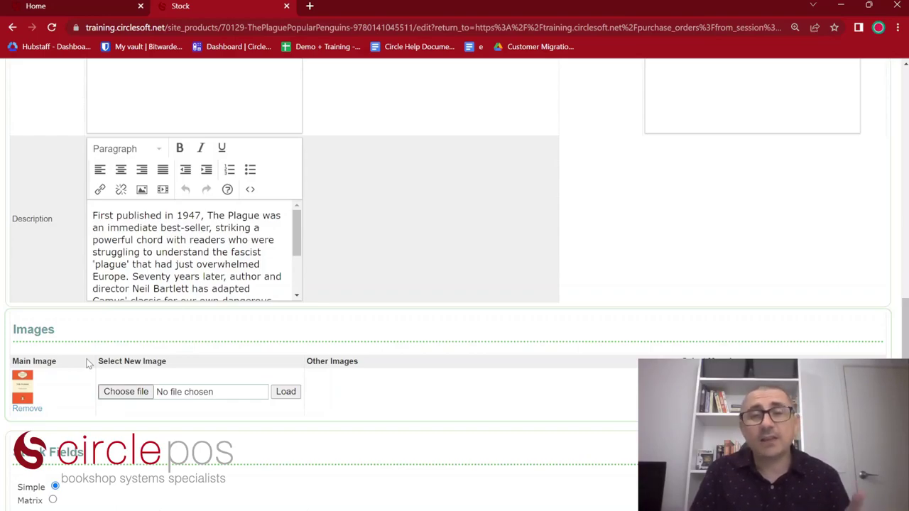
pyautogui.scroll(-3, 432, 365)
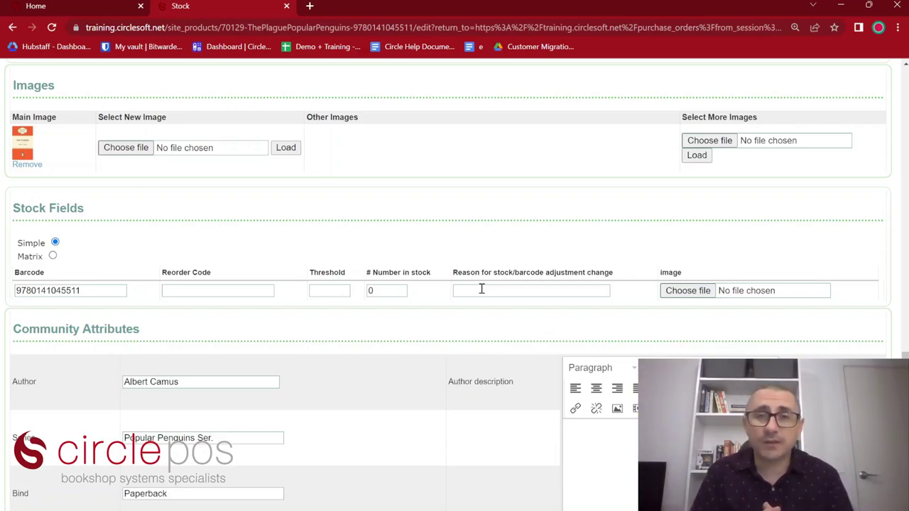
pyautogui.scroll(-3, 482, 289)
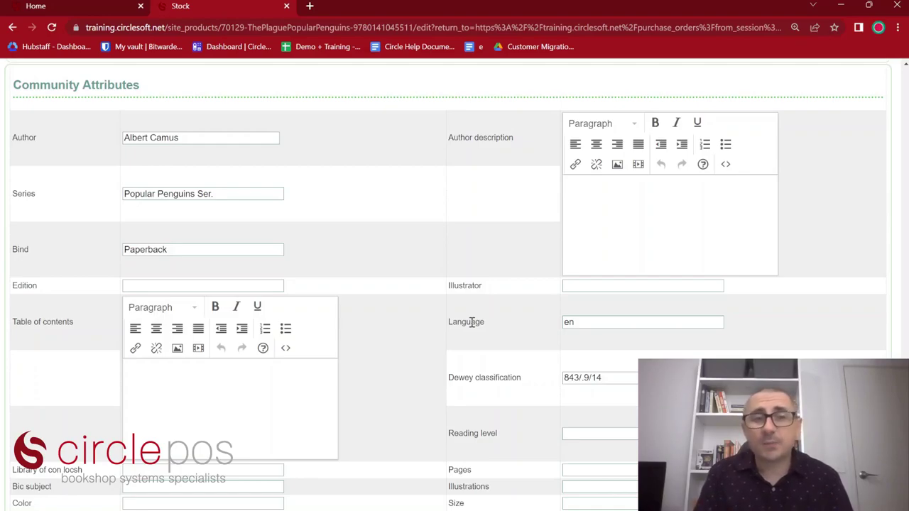
pyautogui.scroll(-1, 443, 369)
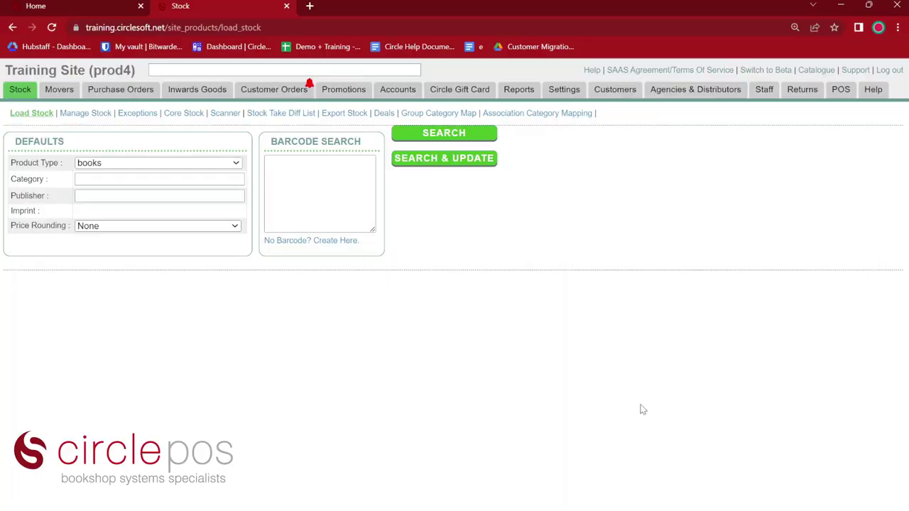
# Step: Open the purchase order cart and show the order for supplier ads 12 (1)
pyautogui.moveTo(121, 89)
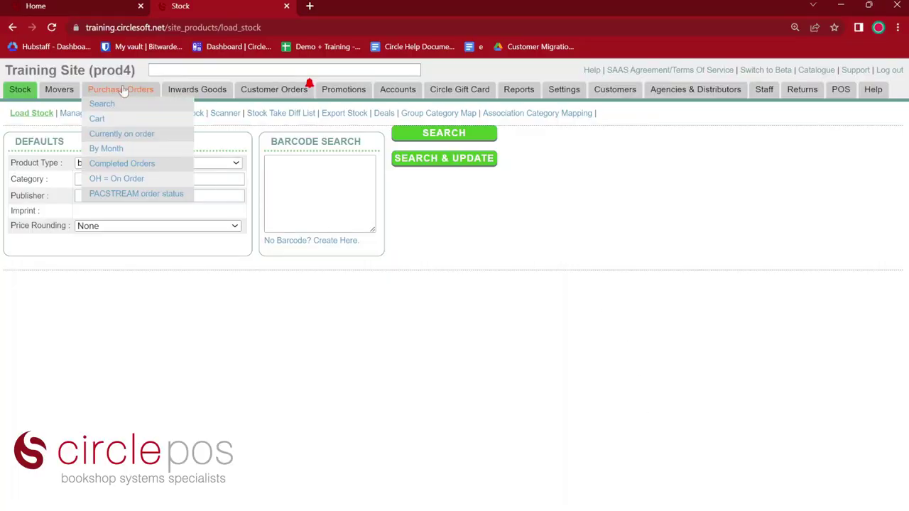
pyautogui.click(95, 118)
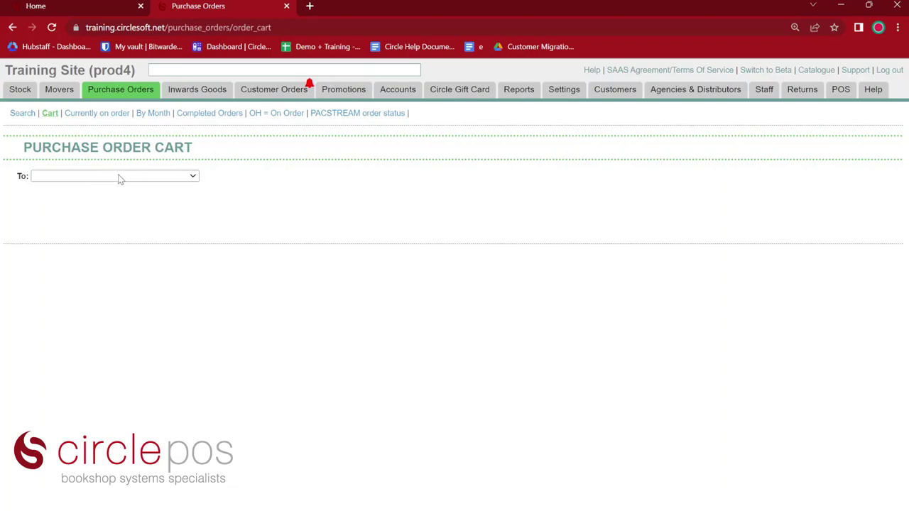
pyautogui.click(120, 179)
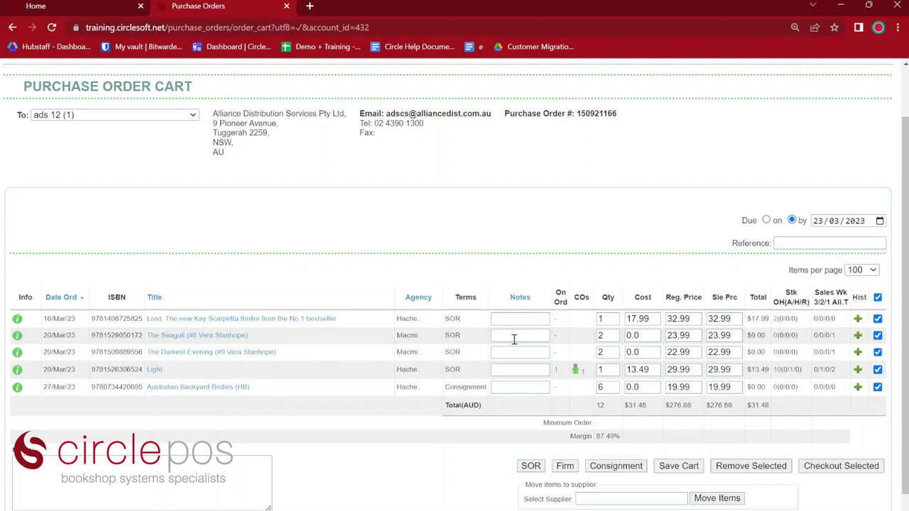
# Step: Check the product information of the Livid title and the on-order details of Light in the cart
pyautogui.click(18, 319)
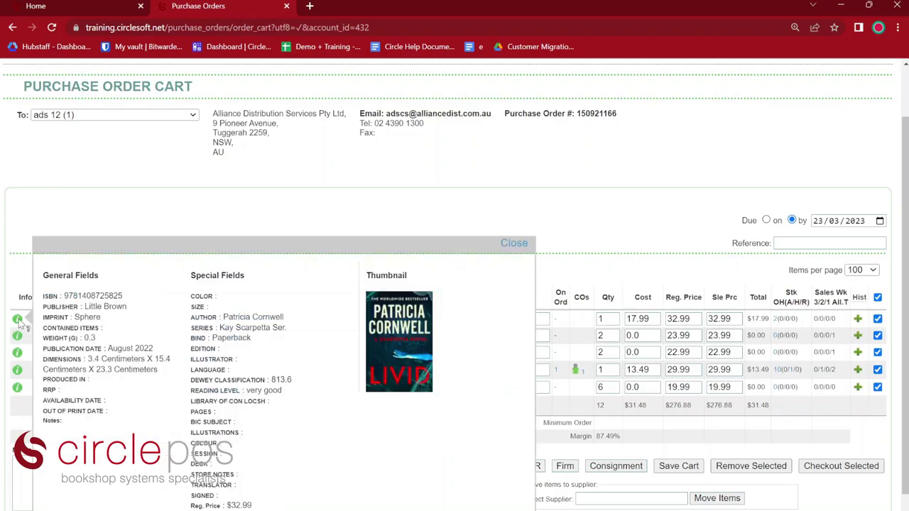
pyautogui.click(171, 172)
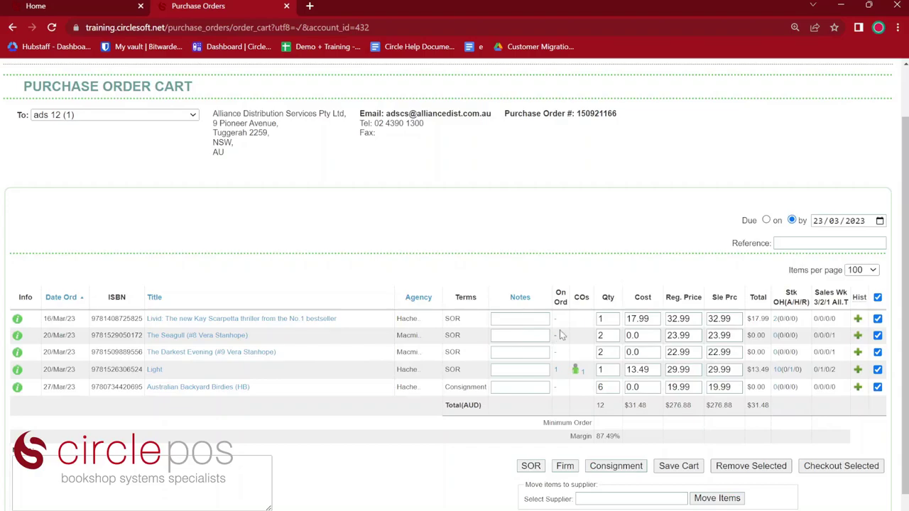
pyautogui.click(556, 370)
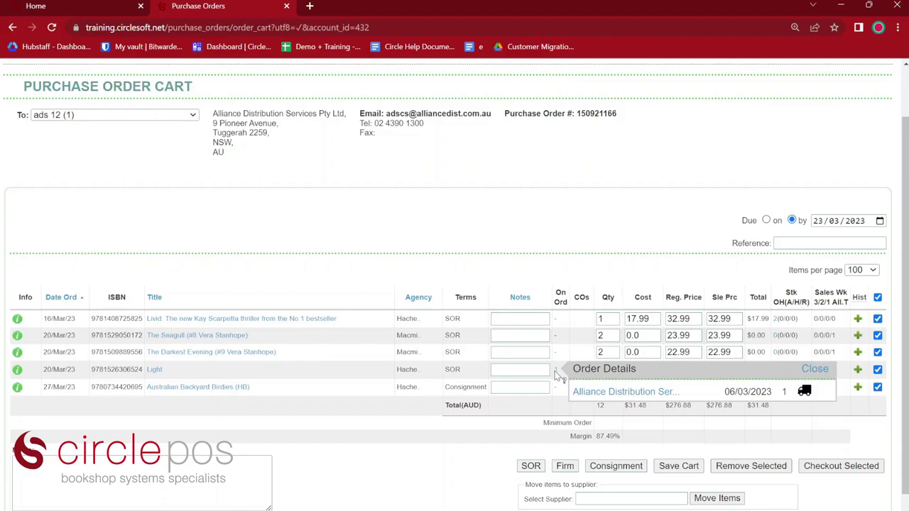
# Step: Close the on-order details of Light and check the monthly purchase, sales and return history of the Livid title
pyautogui.click(566, 358)
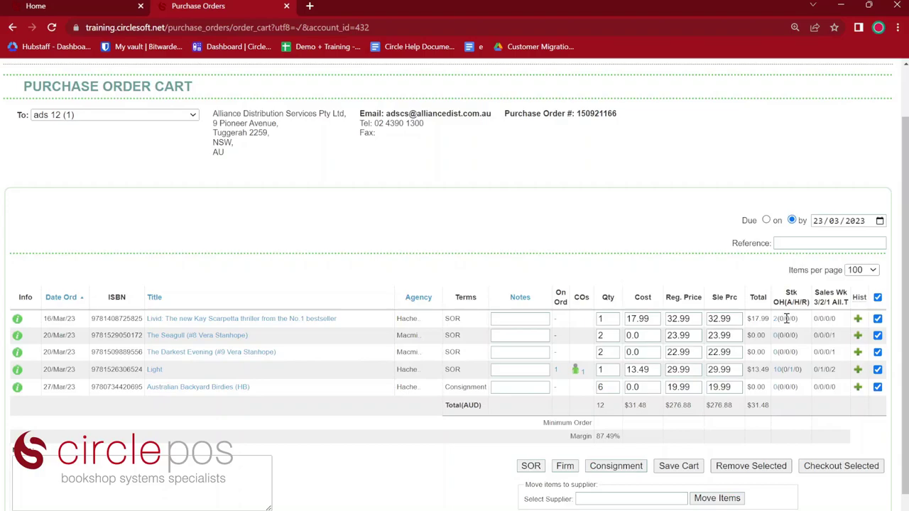
pyautogui.click(858, 319)
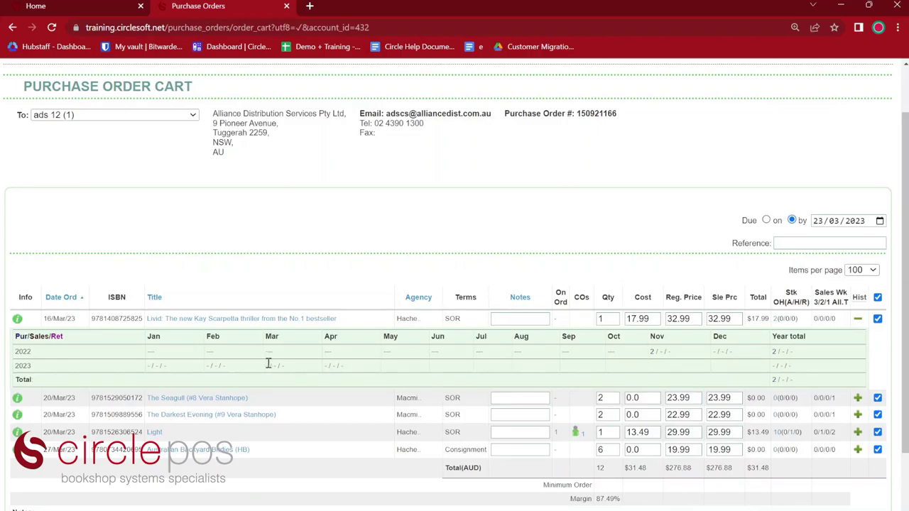
pyautogui.click(632, 350)
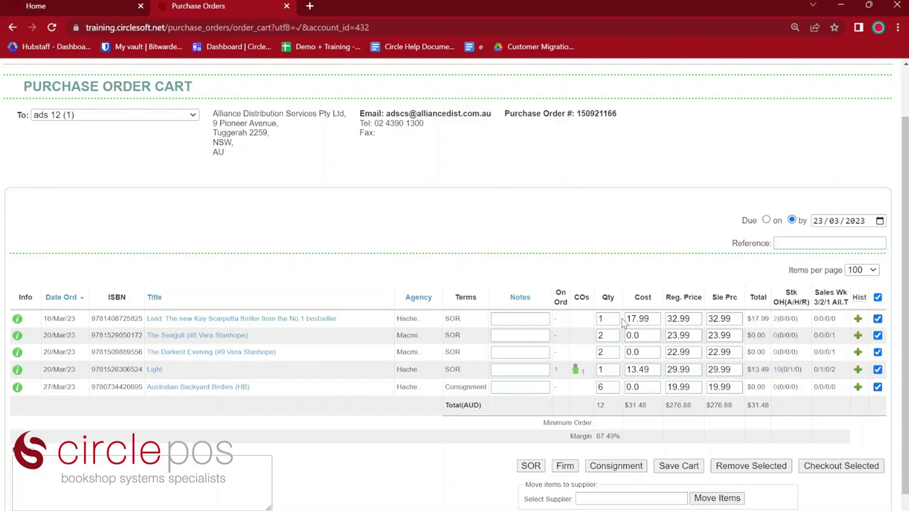
# Step: Set the order quantity of the Livid title to 7 and save the cart
pyautogui.click(612, 319)
pyautogui.press('BackSpace')
pyautogui.write('7')
pyautogui.click(679, 473)
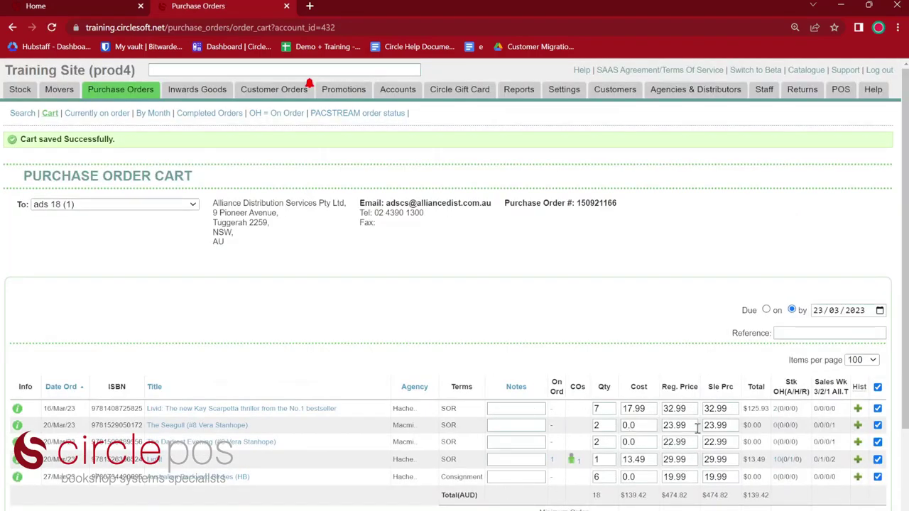
# Step: Check out the selected items of the Alliance Distribution Services cart and confirm the order
pyautogui.scroll(-2, 642, 374)
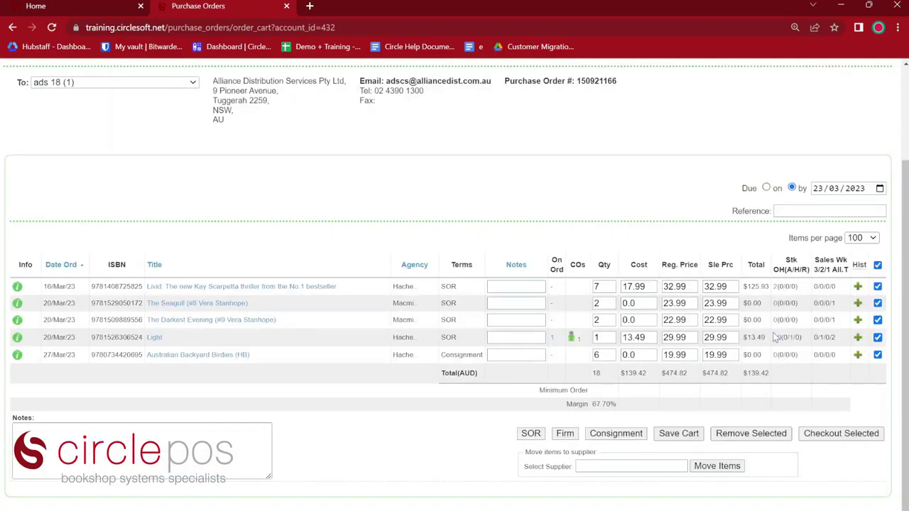
pyautogui.click(822, 434)
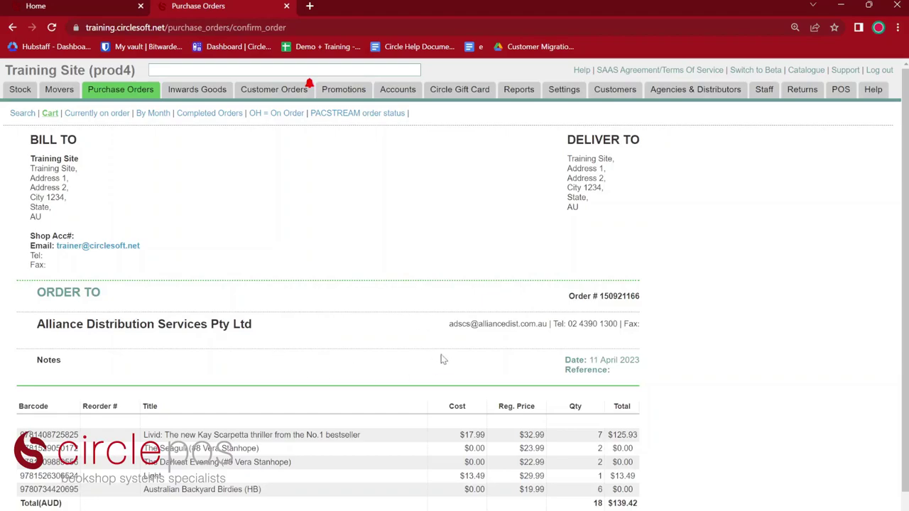
pyautogui.scroll(-1, 443, 358)
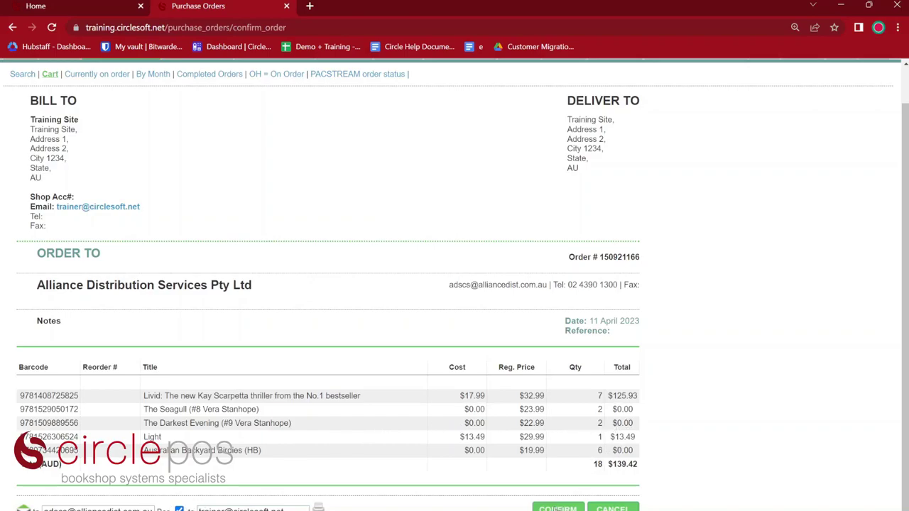
pyautogui.click(557, 509)
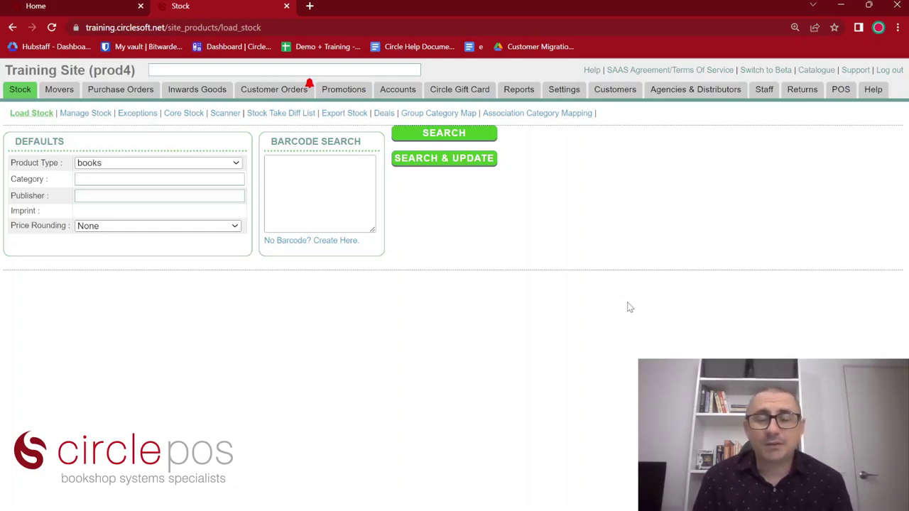
# Step: Open the purchase order cart and show the order for supplier brumby.sunstate 12 (0)
pyautogui.moveTo(141, 94)
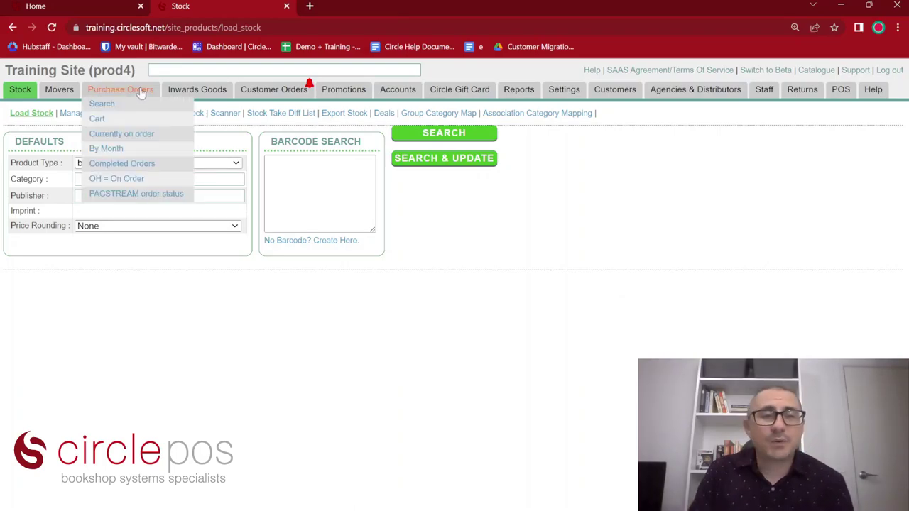
pyautogui.click(103, 119)
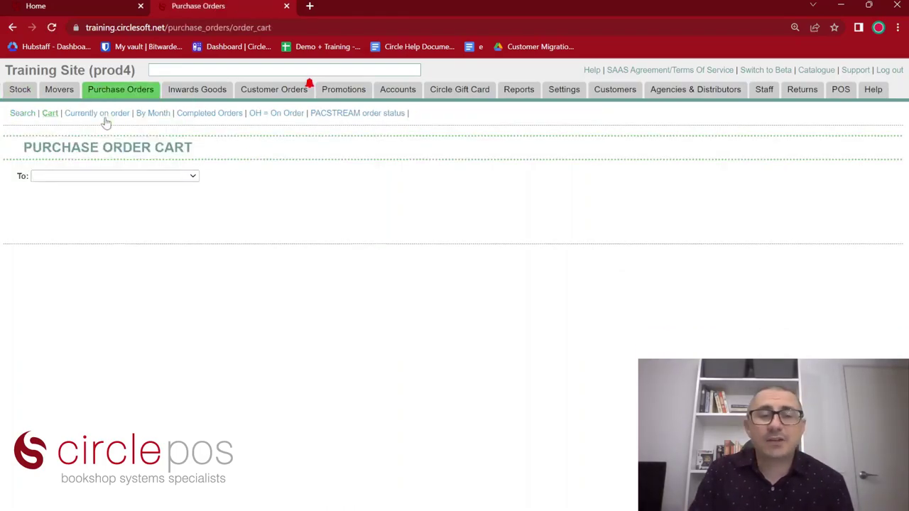
pyautogui.click(66, 177)
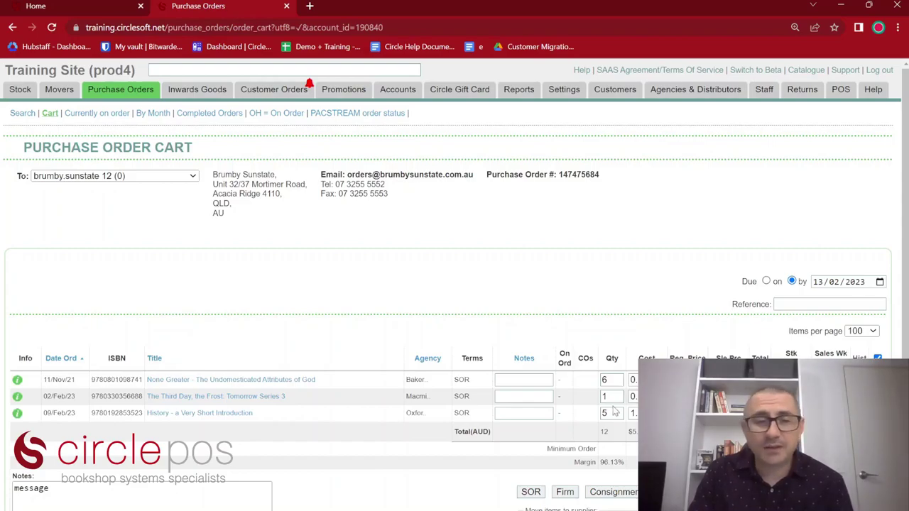
pyautogui.scroll(-1, 617, 409)
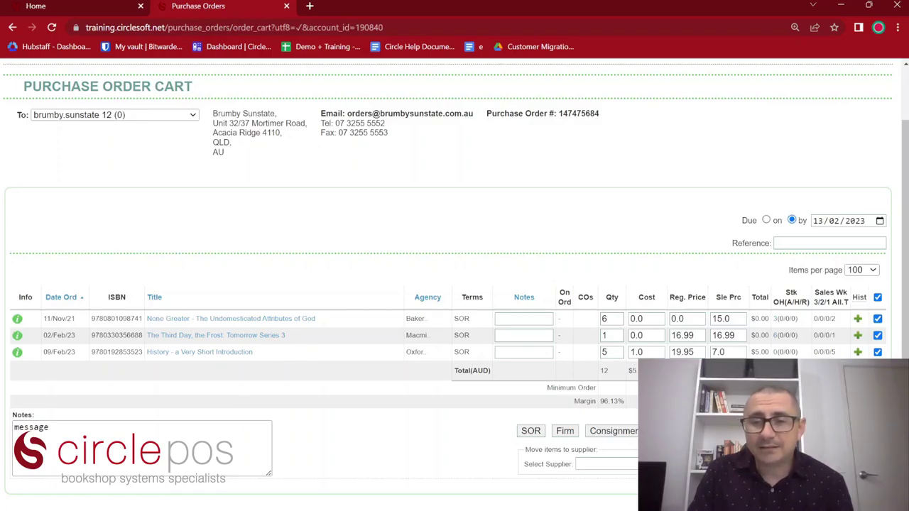
# Step: Check out the Brumby Sunstate order and edit the supplier's e-mail address on its confirmation page
pyautogui.click(60, 496)
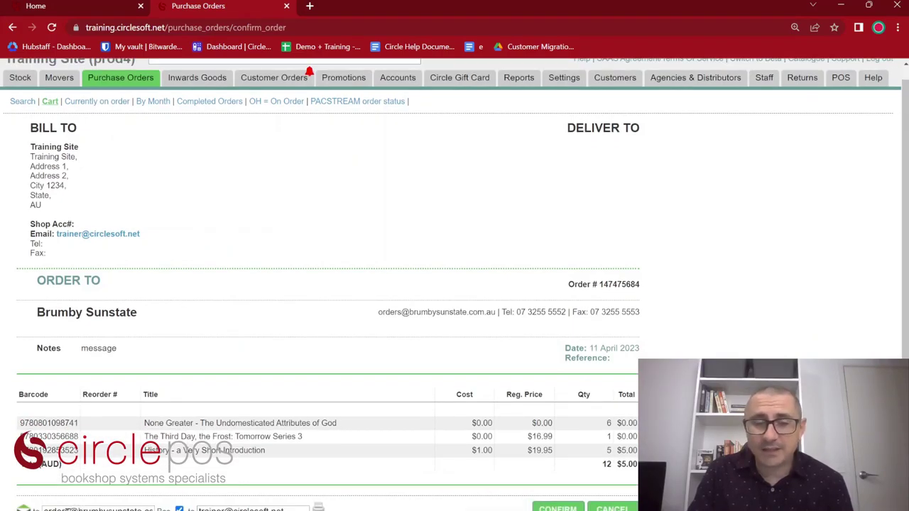
pyautogui.doubleClick(67, 509)
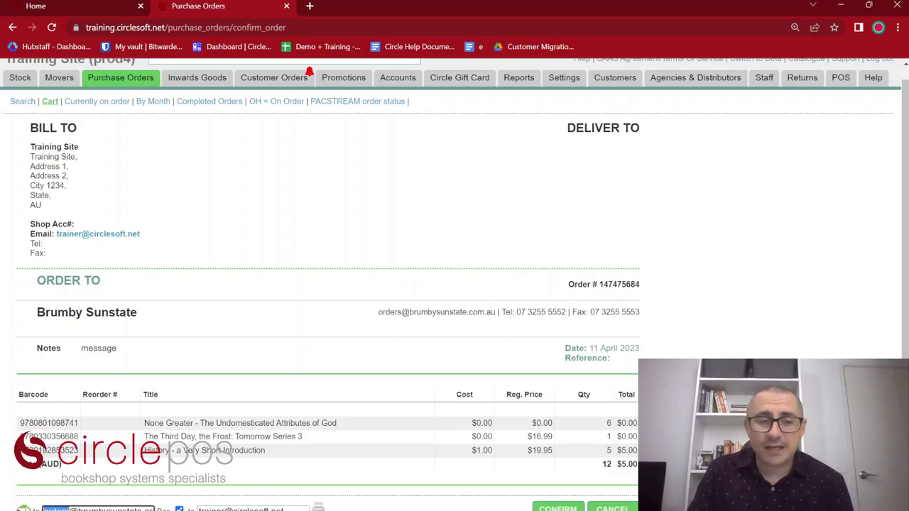
pyautogui.write('rec')
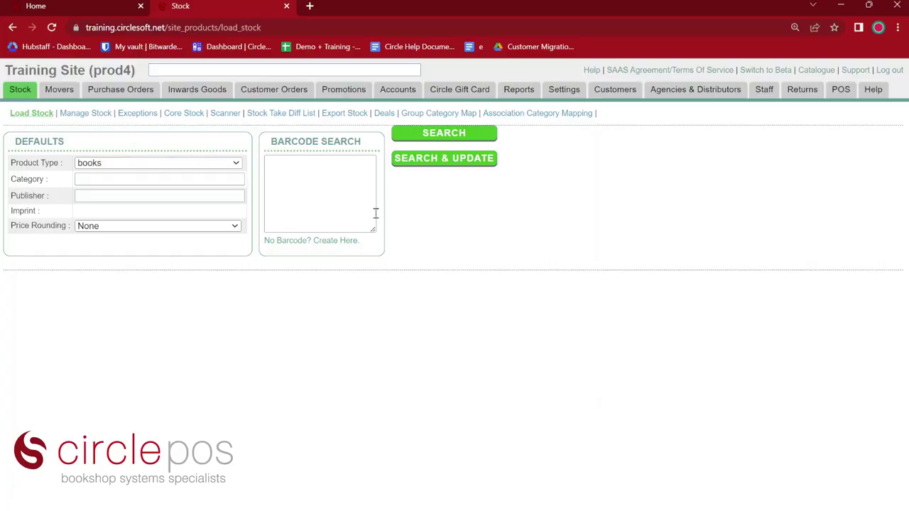
pyautogui.moveTo(177, 89)
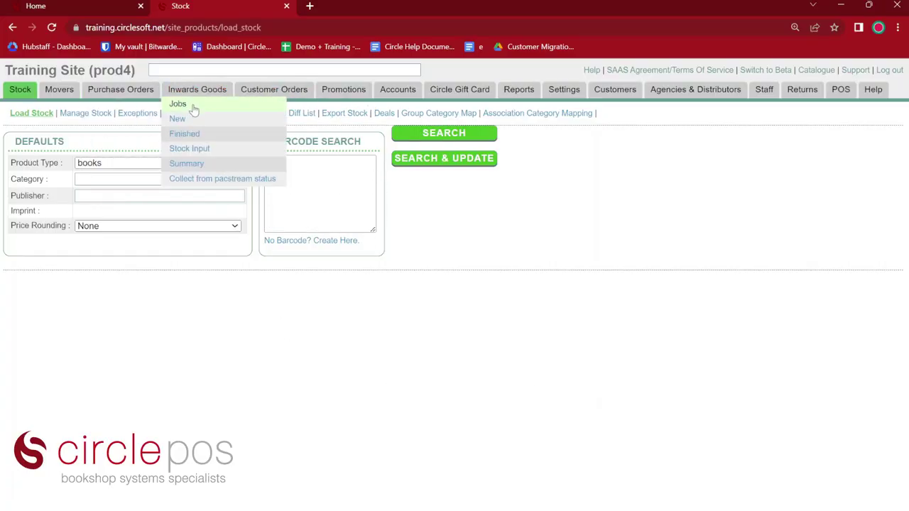
pyautogui.click(182, 151)
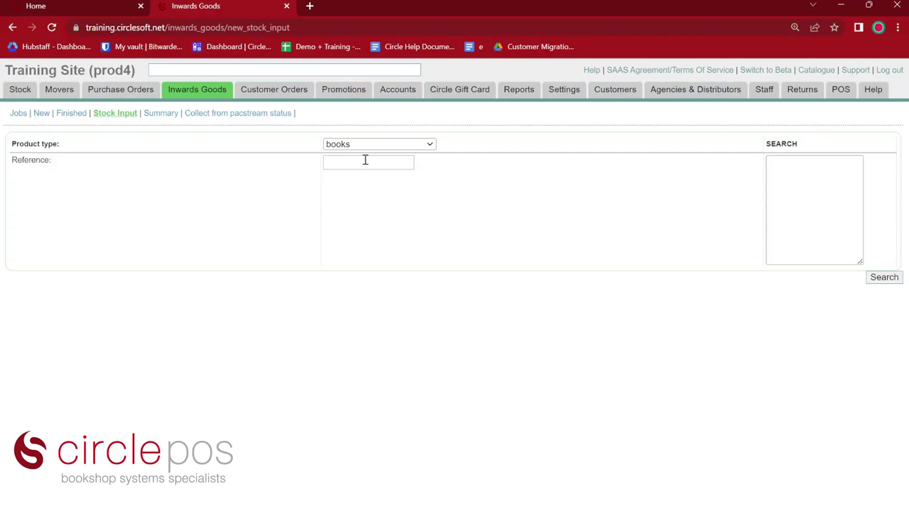
pyautogui.click(832, 172)
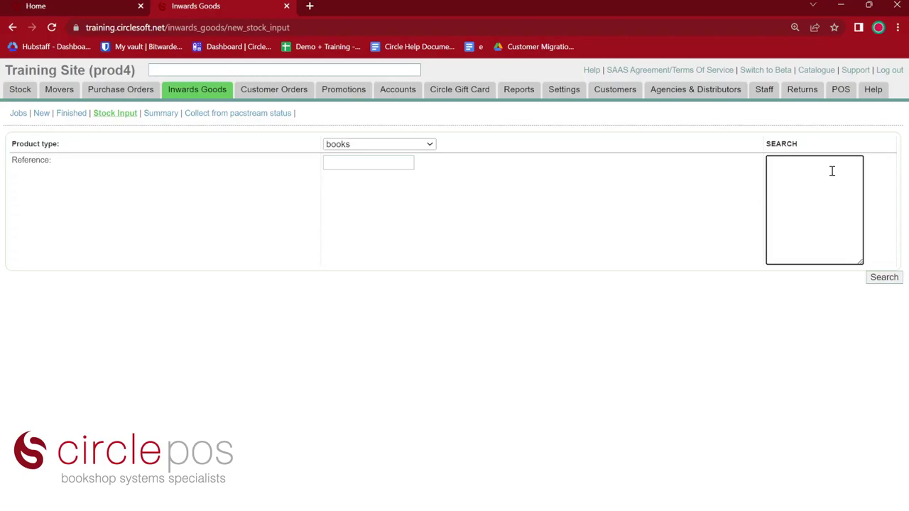
pyautogui.write('9780141045498')
pyautogui.press('Return')
pyautogui.write('9780141045511')
pyautogui.press('Return')
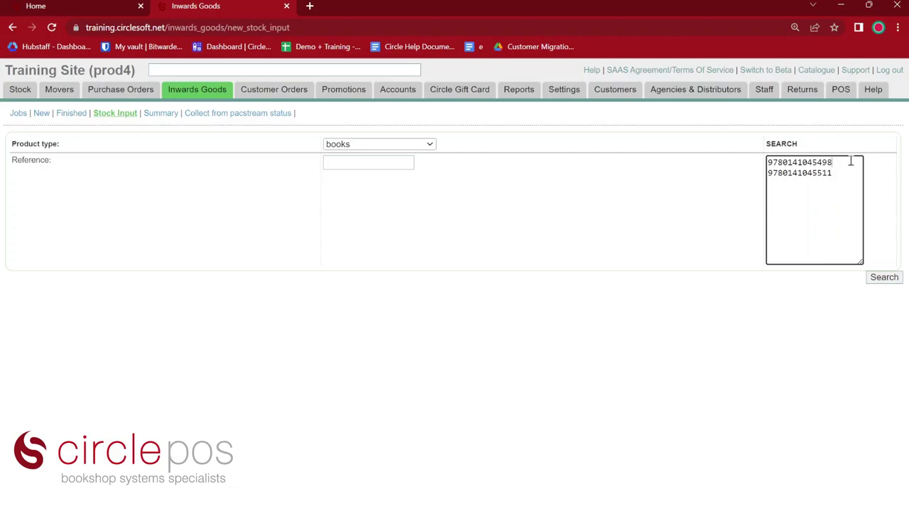
# Step: Search with a quantity of *4 on the first barcode, and load the two found books into stock, filling orders
pyautogui.click(850, 161)
pyautogui.write('*4')
pyautogui.click(886, 281)
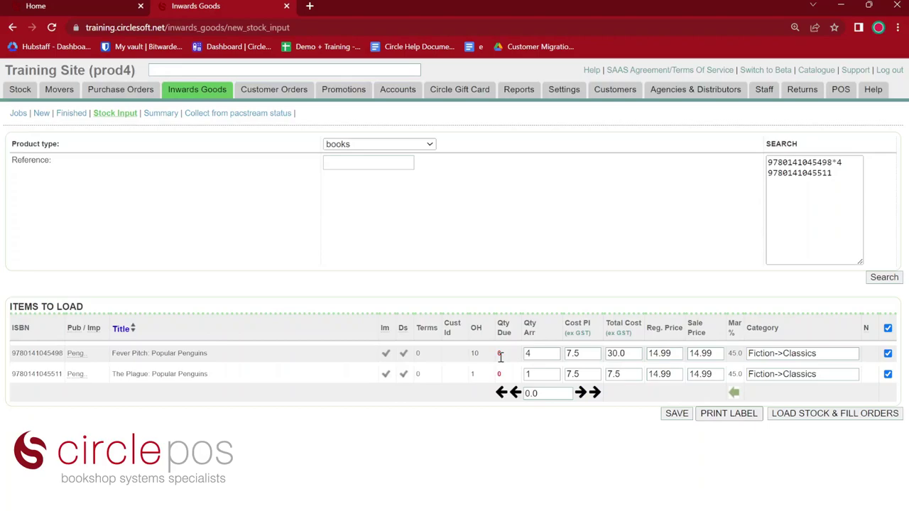
pyautogui.click(791, 418)
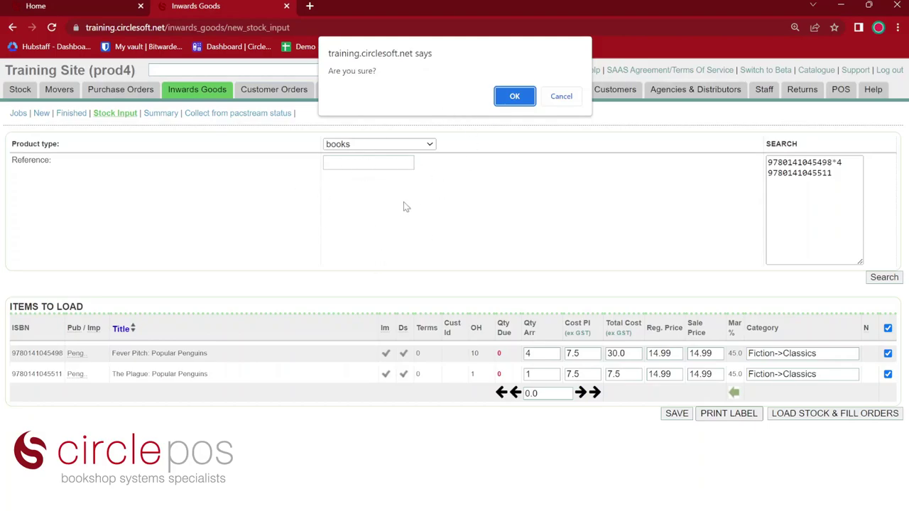
pyautogui.click(515, 97)
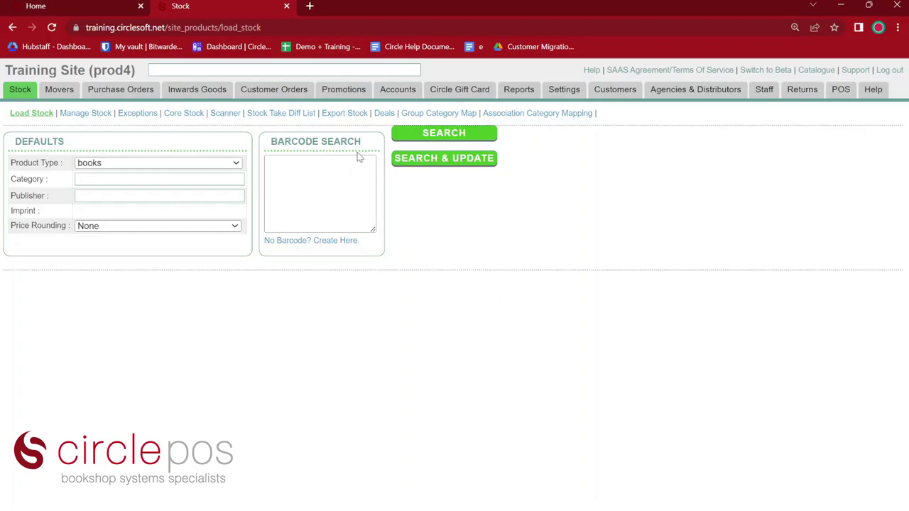
# Step: Start a new inwards goods job for books with United Book Distributors as the supplier
pyautogui.moveTo(193, 98)
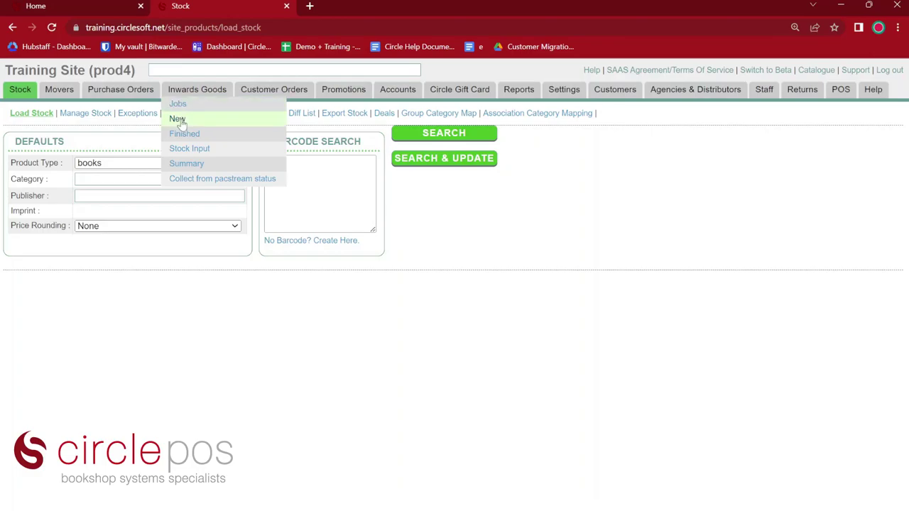
pyautogui.click(180, 121)
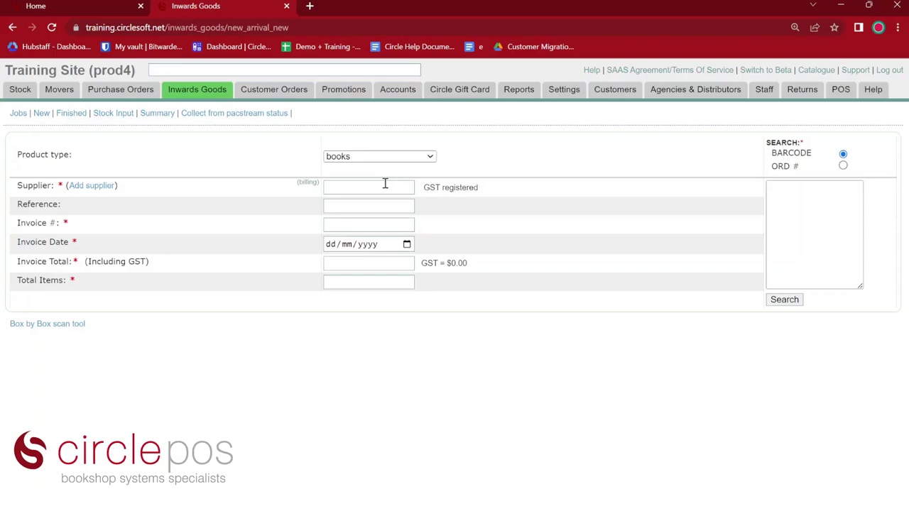
pyautogui.click(377, 185)
pyautogui.write('u')
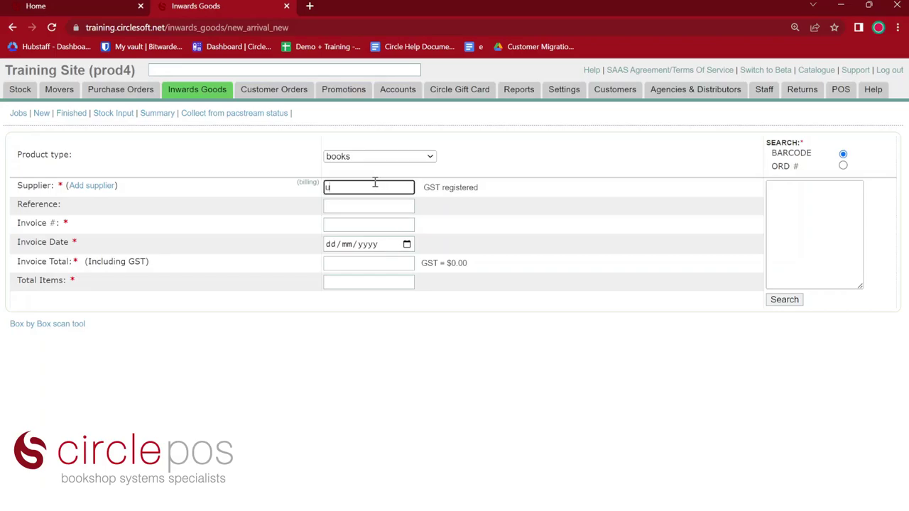
pyautogui.write('ni')
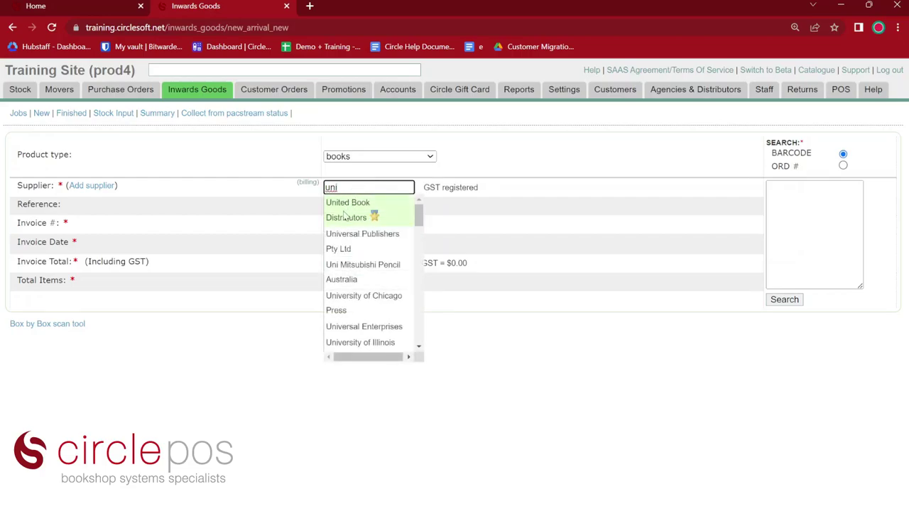
pyautogui.click(345, 217)
# Step: Enter the invoice number, invoice date 17/04/2023, invoice total 16.50 and 2 total items for the arrival
pyautogui.click(338, 219)
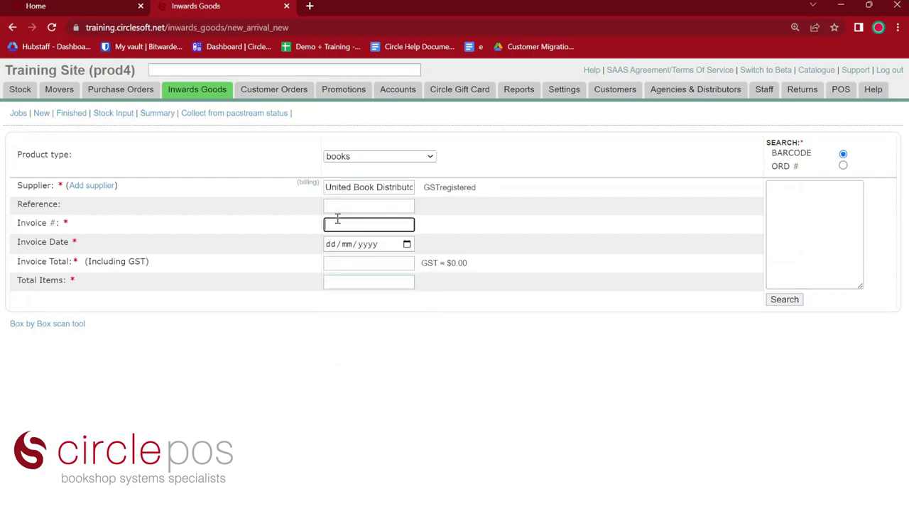
pyautogui.write('657583')
pyautogui.press('Tab')
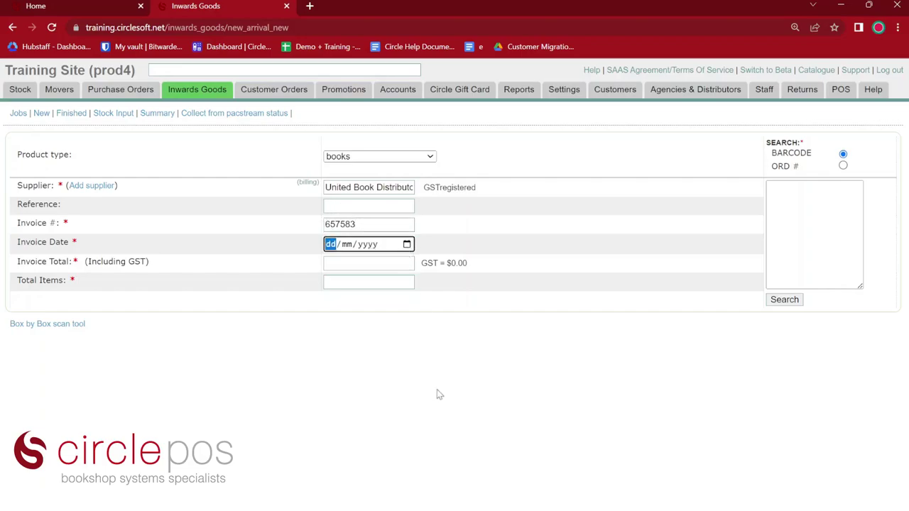
pyautogui.write('17/04/2023')
pyautogui.click(348, 265)
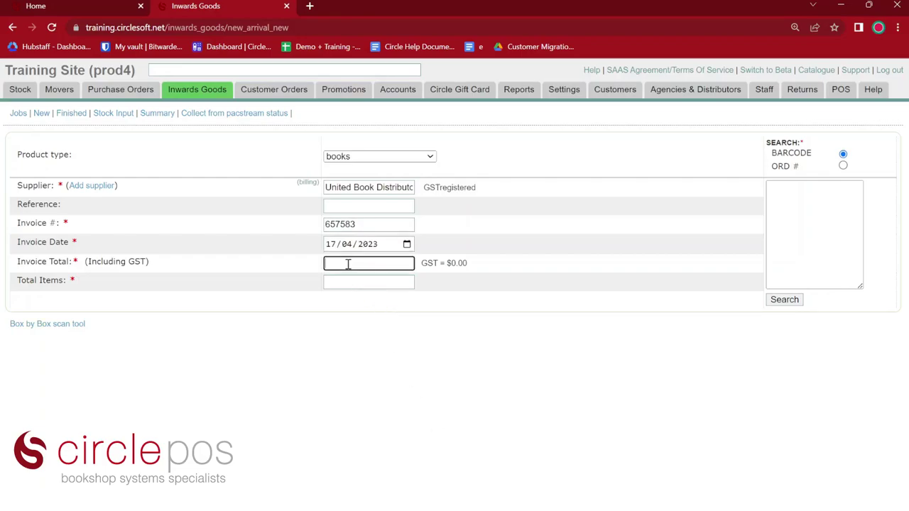
pyautogui.write('16.50')
pyautogui.click(341, 280)
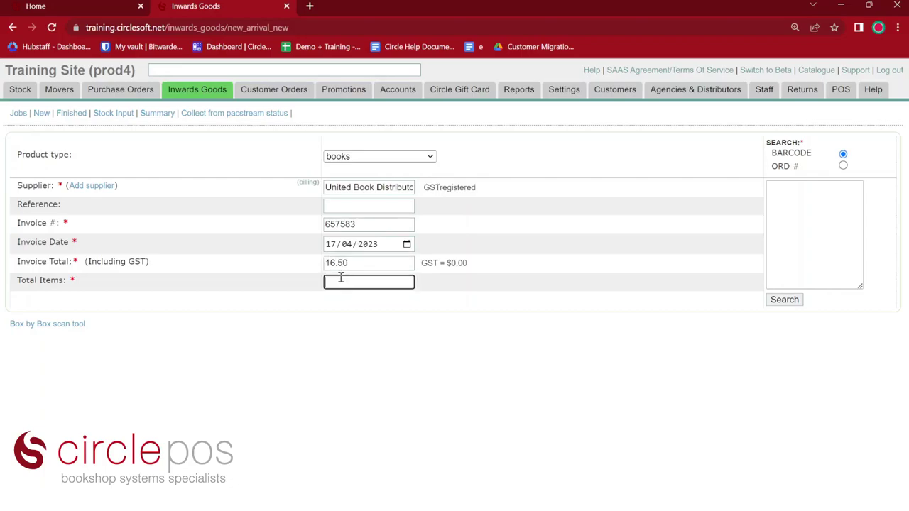
pyautogui.write('2')
pyautogui.click(332, 312)
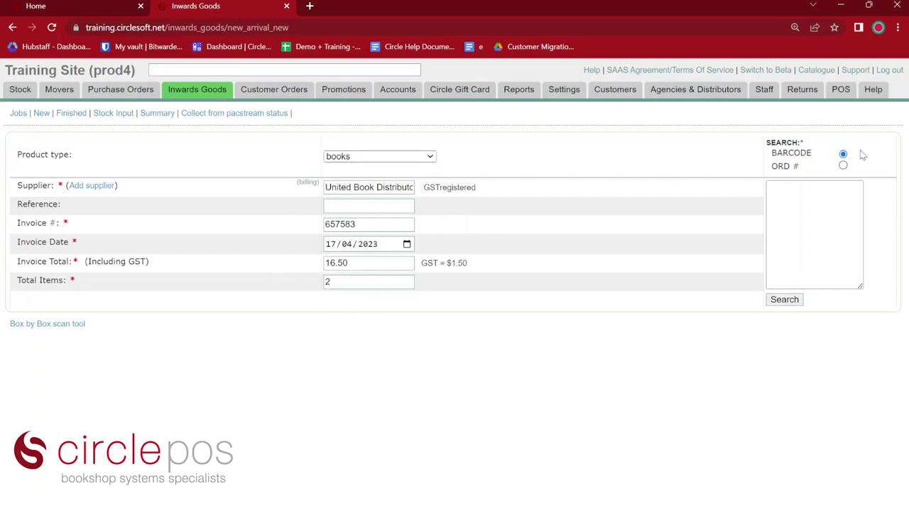
pyautogui.click(827, 198)
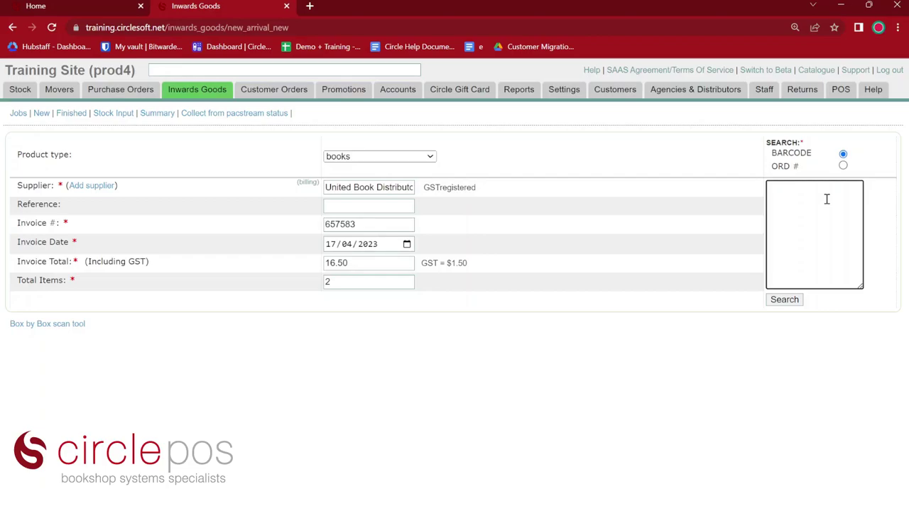
pyautogui.write('9780141045498')
pyautogui.press('Return')
pyautogui.write('9780141045511')
pyautogui.press('Return')
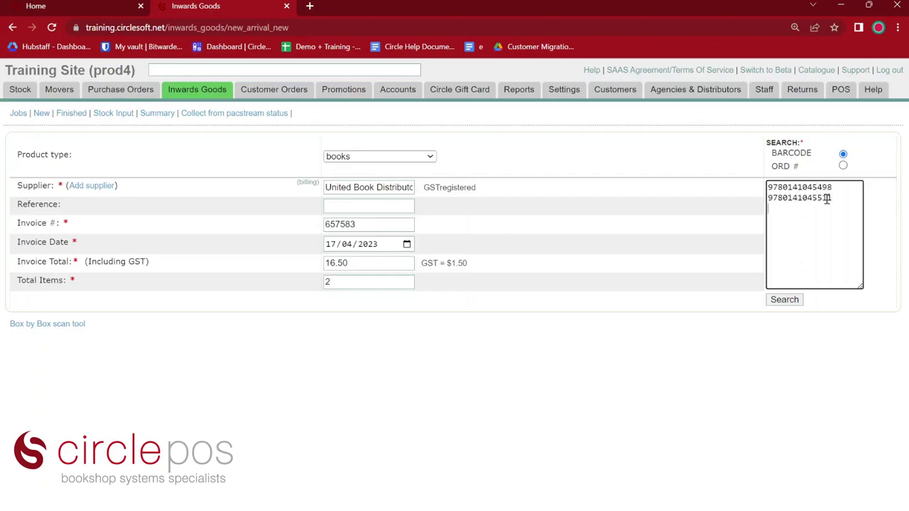
pyautogui.click(789, 302)
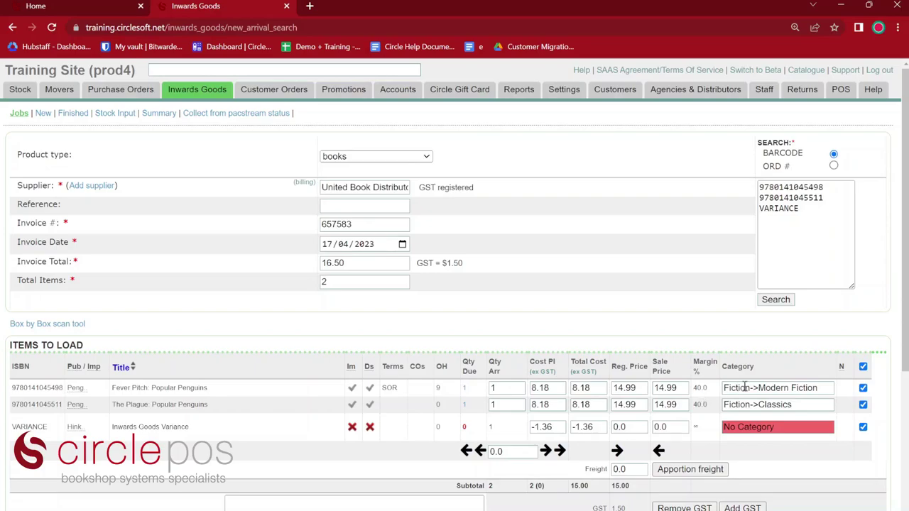
# Step: Select only Fever Pitch in the items to load and recalculate its cost price from a 42% margin
pyautogui.click(863, 367)
pyautogui.click(863, 388)
pyautogui.moveTo(508, 451); pyautogui.dragTo(490, 451)
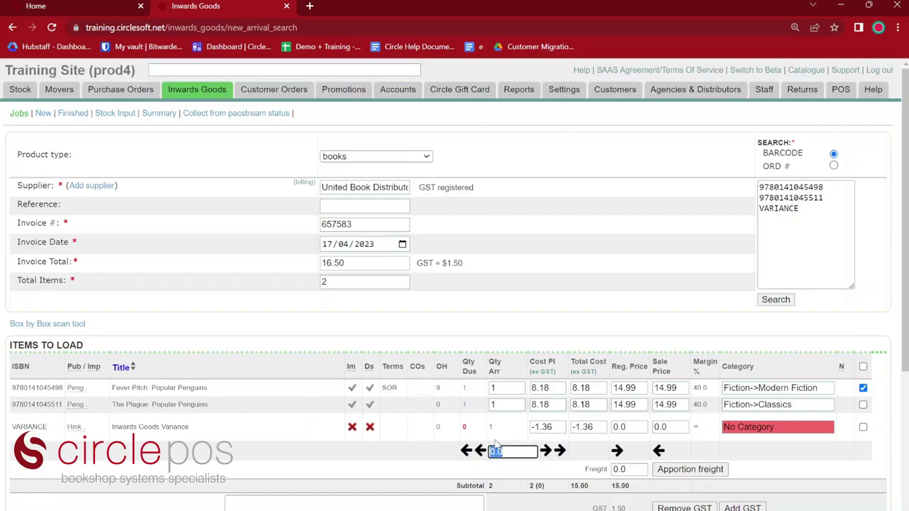
pyautogui.write('42')
pyautogui.click(863, 388)
pyautogui.click(480, 451)
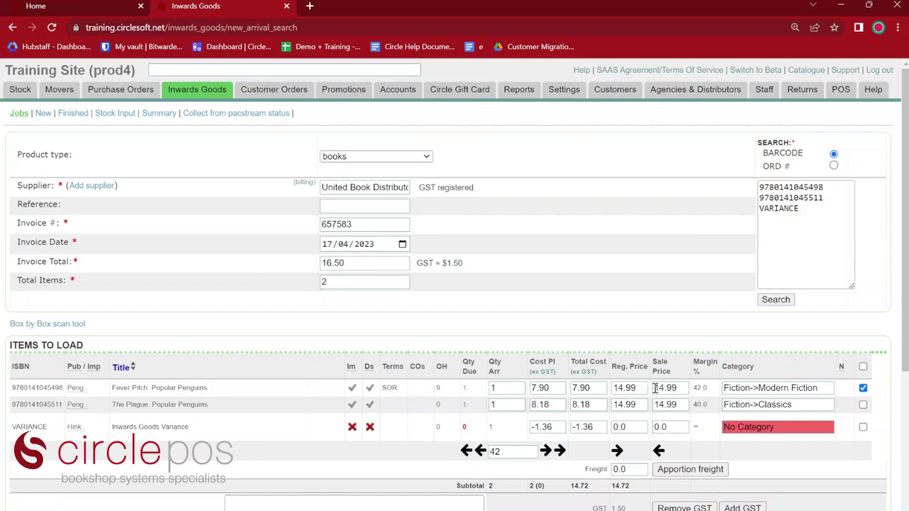
# Step: Set The Plague's sale price to 15.99 and copy it to the regular price
pyautogui.click(864, 389)
pyautogui.doubleClick(668, 406)
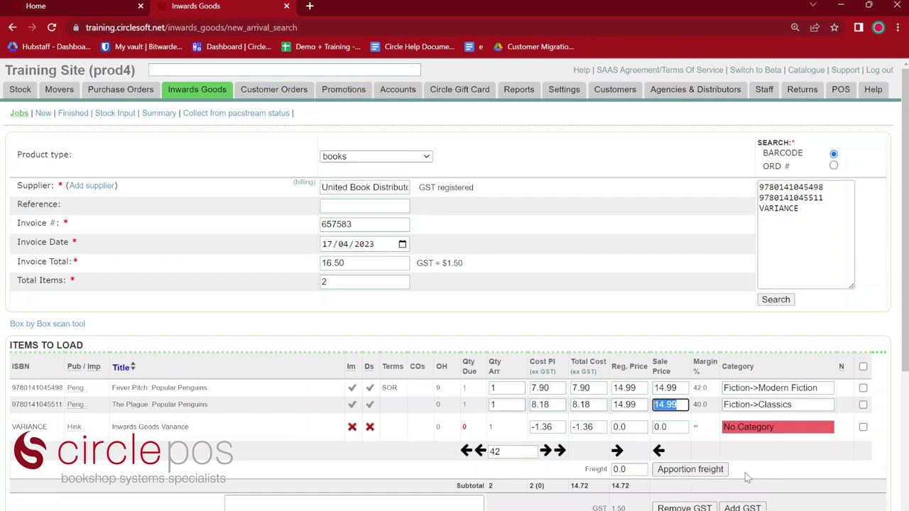
pyautogui.write('15.99')
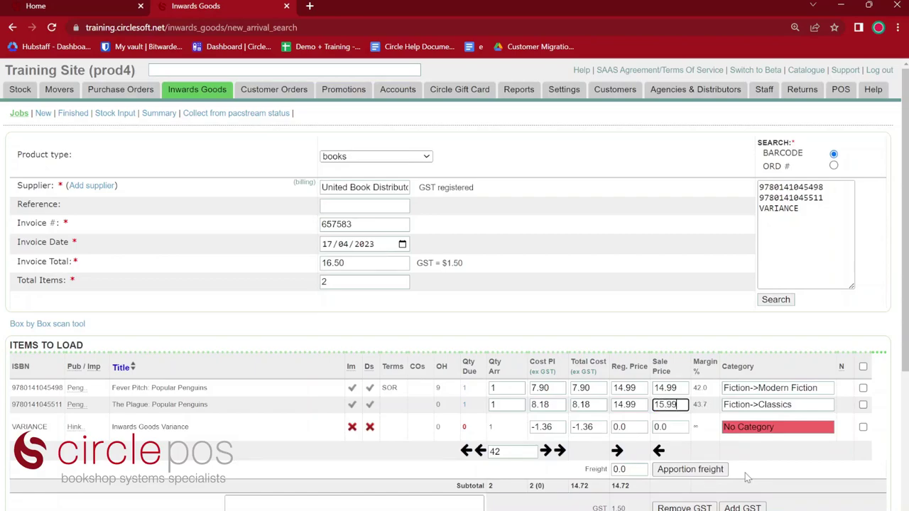
pyautogui.click(658, 451)
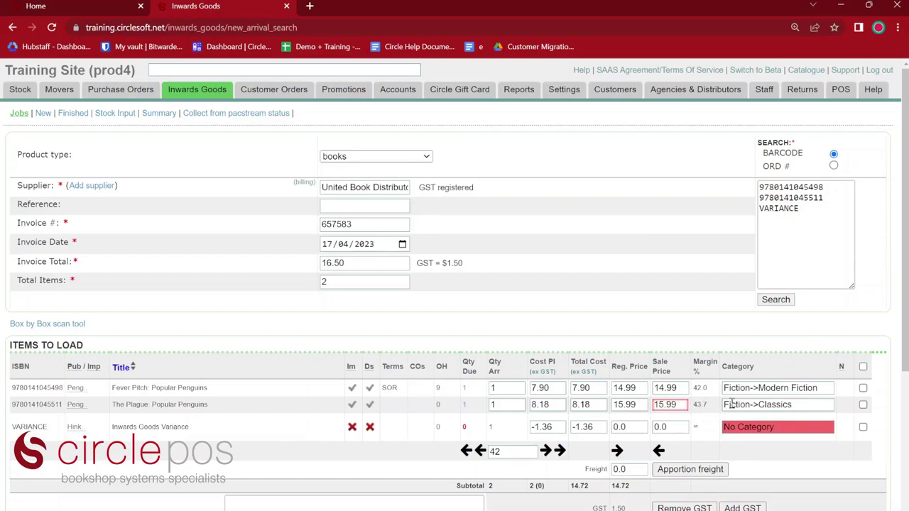
# Step: Recalculate The Plague's cost price from a 40% margin, and save the inwards goods job
pyautogui.click(863, 405)
pyautogui.click(522, 452)
pyautogui.doubleClick(521, 451)
pyautogui.write('40')
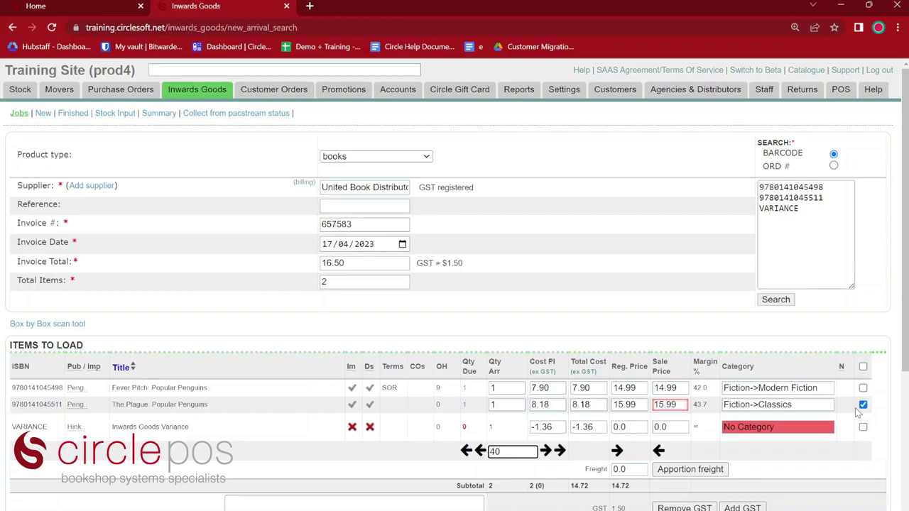
pyautogui.click(480, 451)
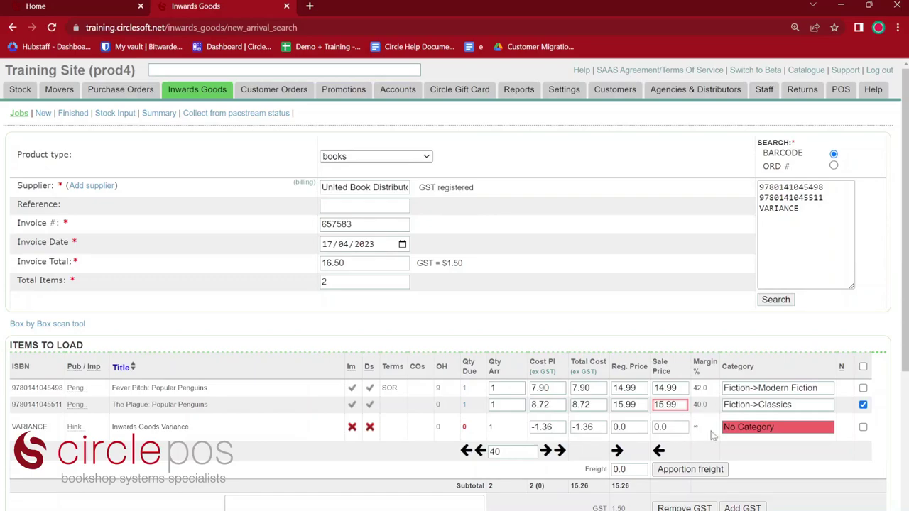
pyautogui.scroll(-3, 724, 430)
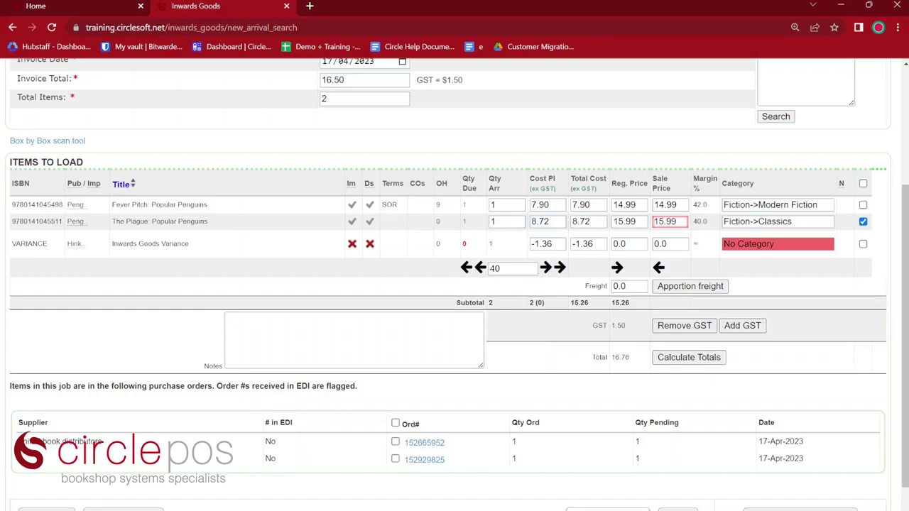
pyautogui.click(677, 510)
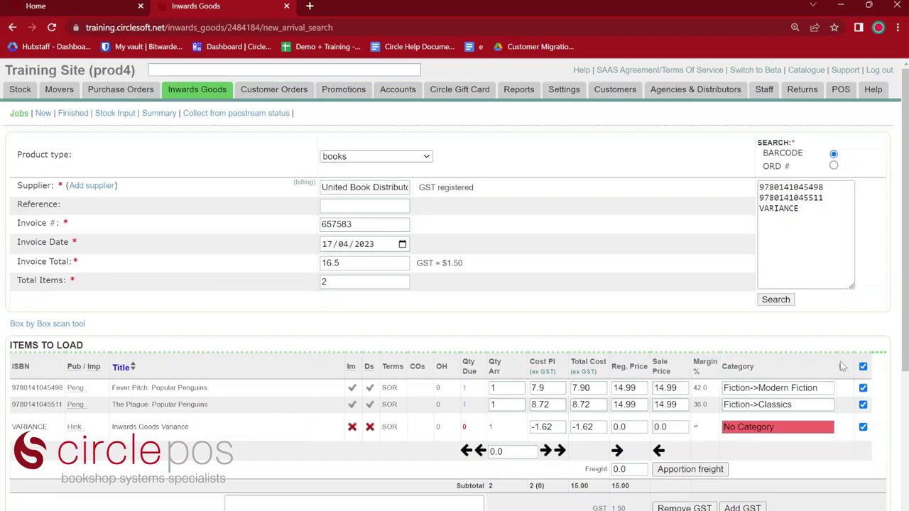
# Step: Recalculate the cost prices of all items in the arrival from a 45% margin, and save the job
pyautogui.doubleClick(520, 454)
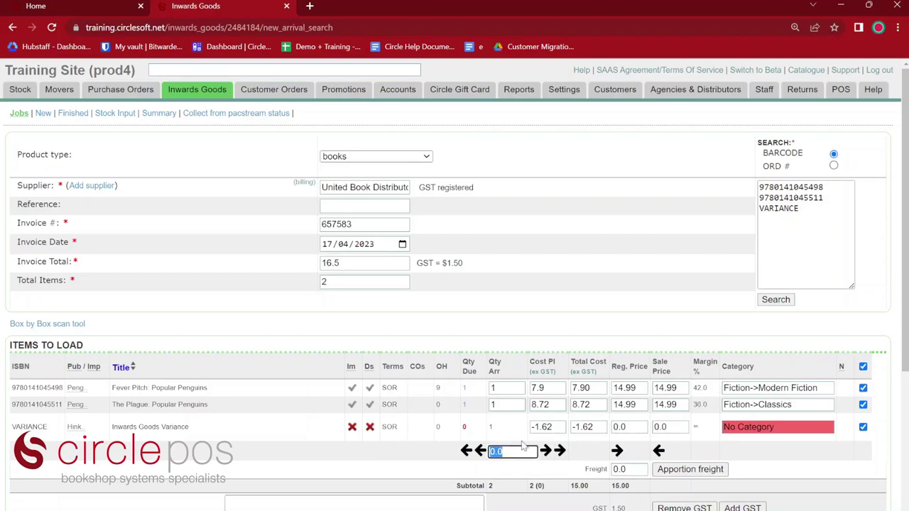
pyautogui.write('45')
pyautogui.click(480, 452)
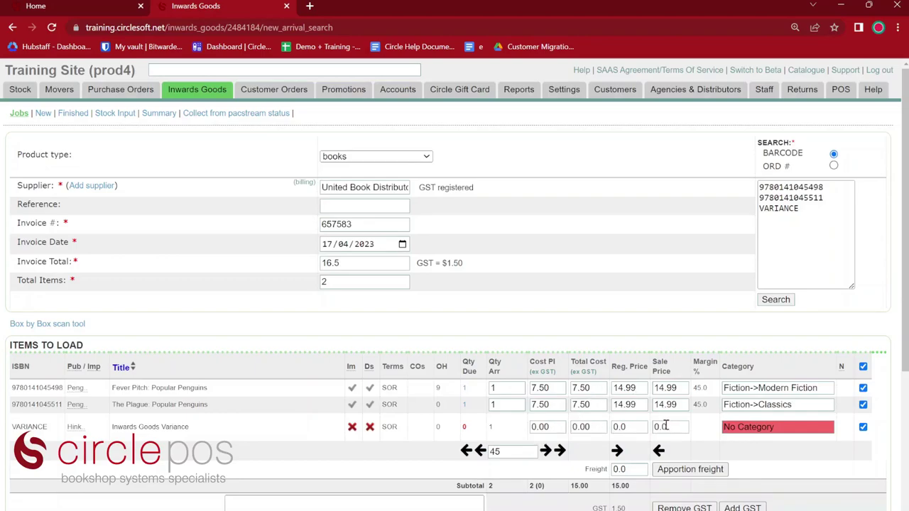
pyautogui.scroll(-3, 654, 423)
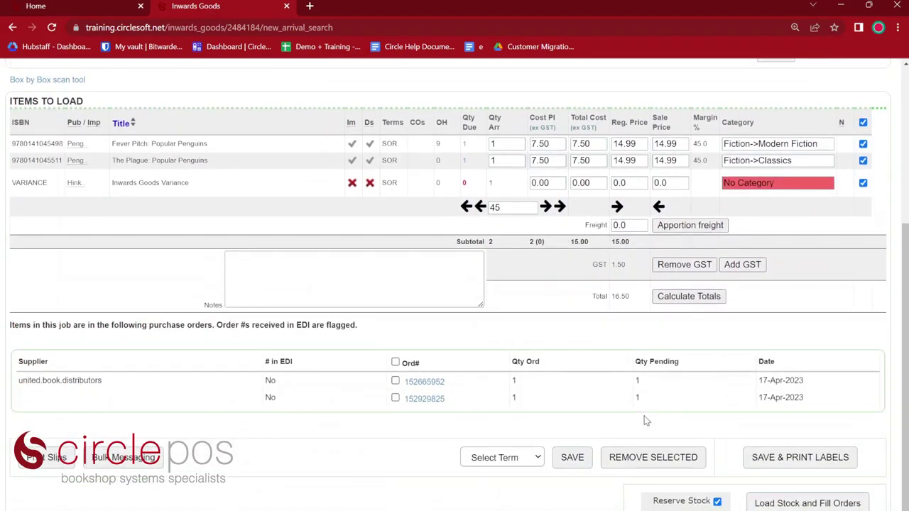
pyautogui.click(573, 458)
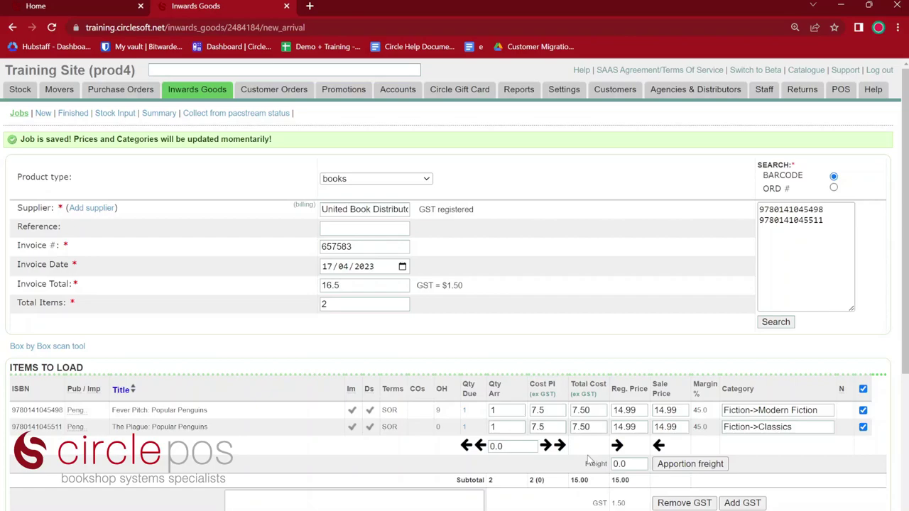
# Step: Change Fever Pitch's category to Fiction->Classics and save the job
pyautogui.tripleClick(789, 410)
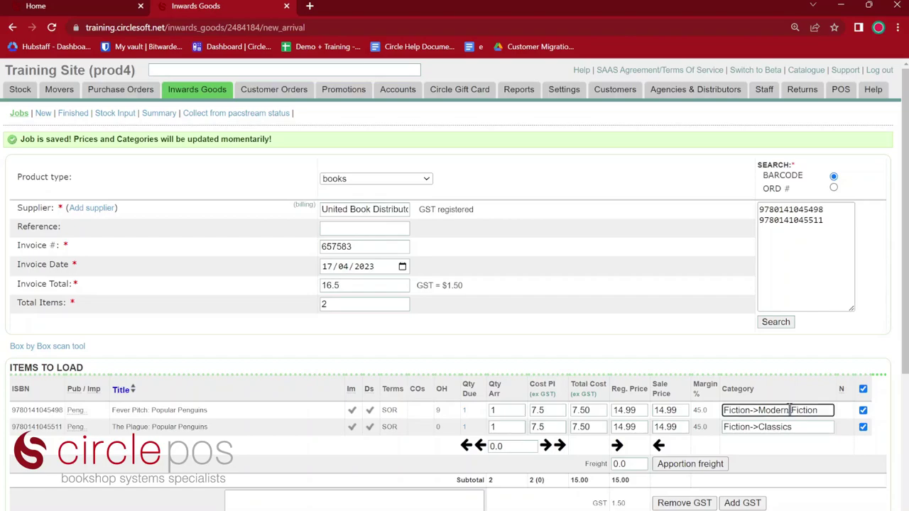
pyautogui.write('class')
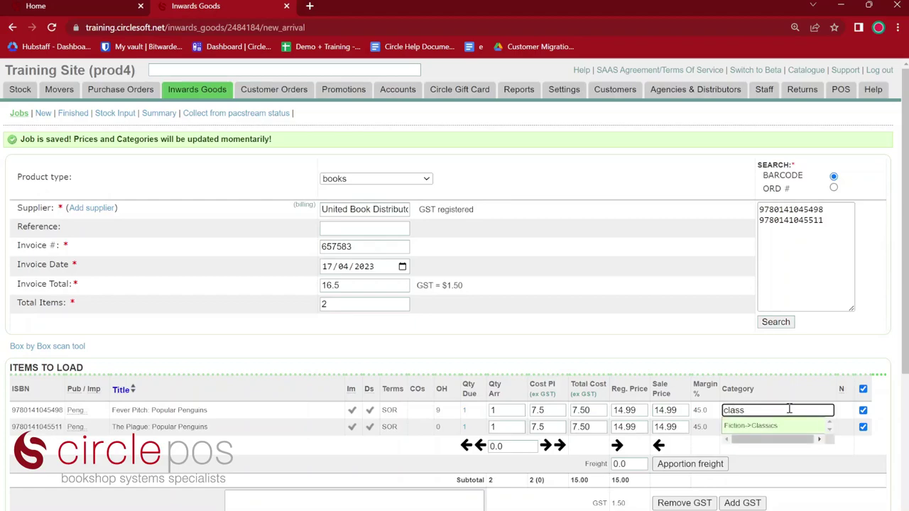
pyautogui.click(759, 424)
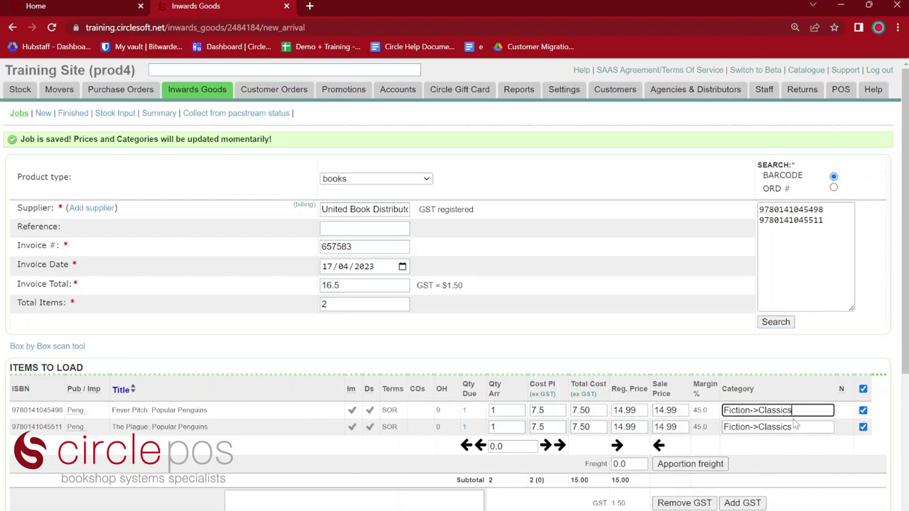
pyautogui.scroll(-3, 724, 434)
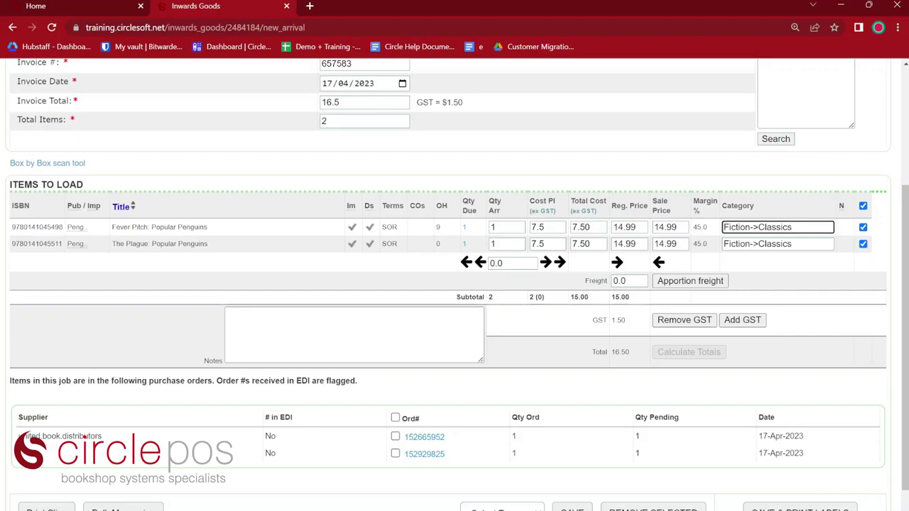
pyautogui.press('Return')
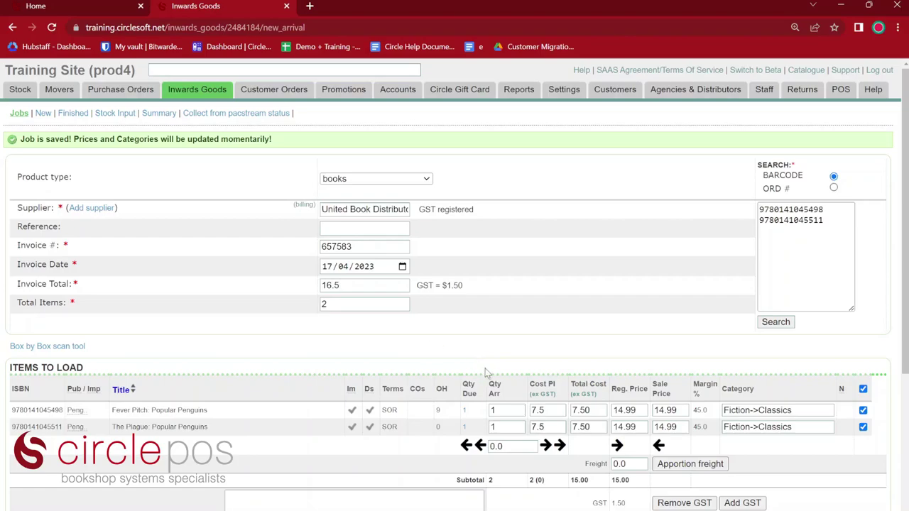
pyautogui.scroll(-2, 356, 469)
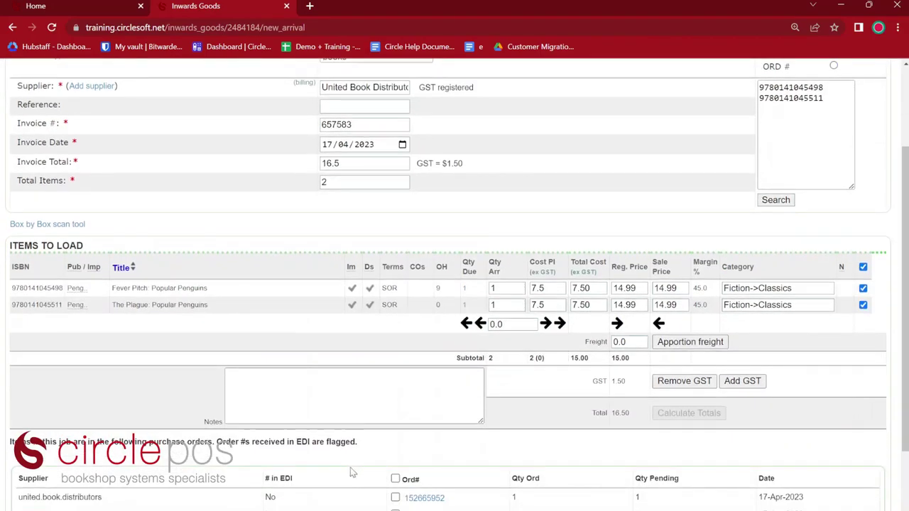
pyautogui.click(254, 381)
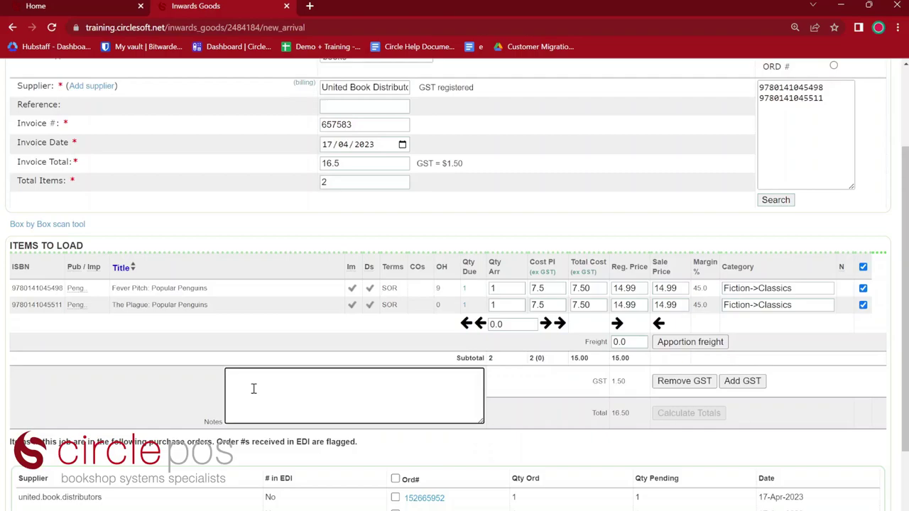
# Step: Select only Fever Pitch among the arrival items and set its supply term to SOR
pyautogui.scroll(-2, 254, 389)
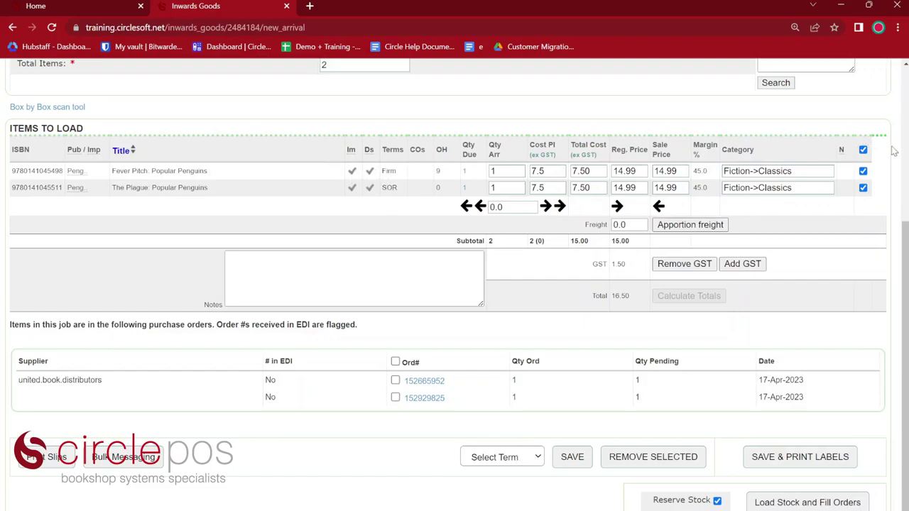
pyautogui.click(863, 150)
pyautogui.click(863, 172)
pyautogui.click(504, 457)
pyautogui.click(510, 441)
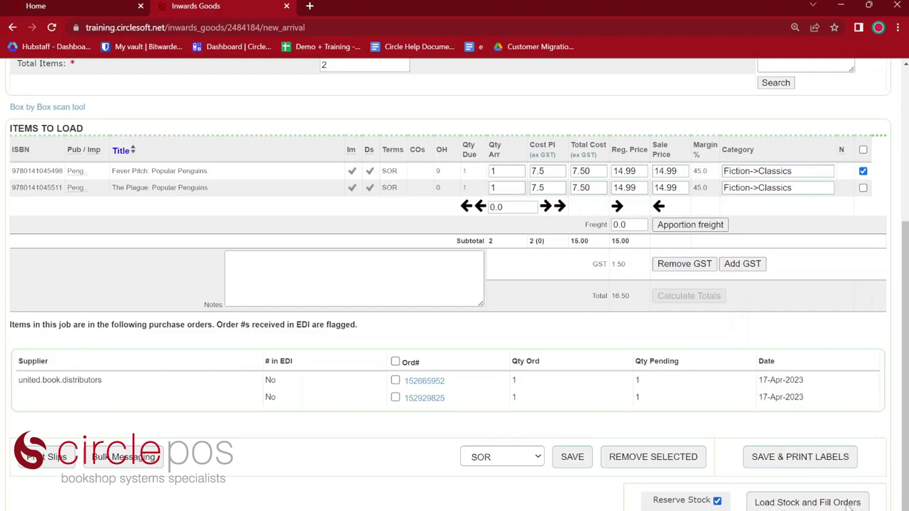
# Step: Check which titles and quantities are on the first purchase order listed under the job, and close its details
pyautogui.click(437, 383)
pyautogui.moveTo(410, 382)
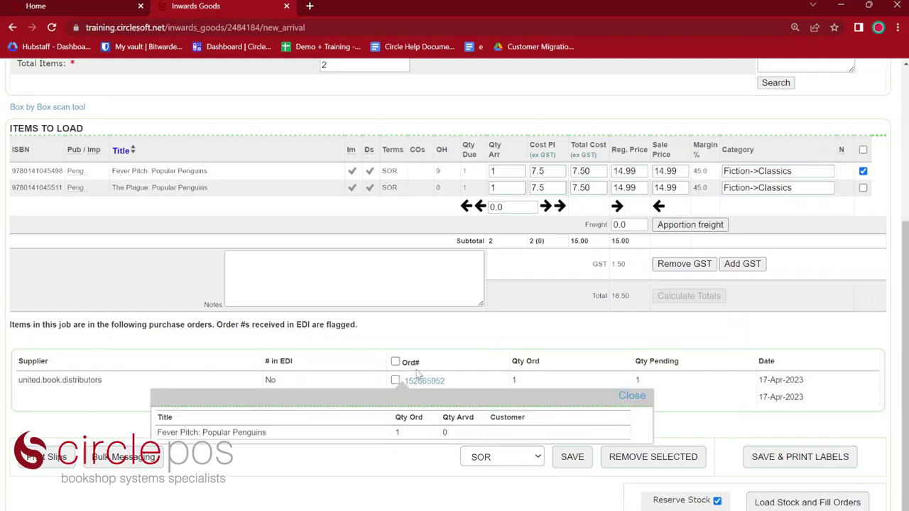
pyautogui.click(632, 396)
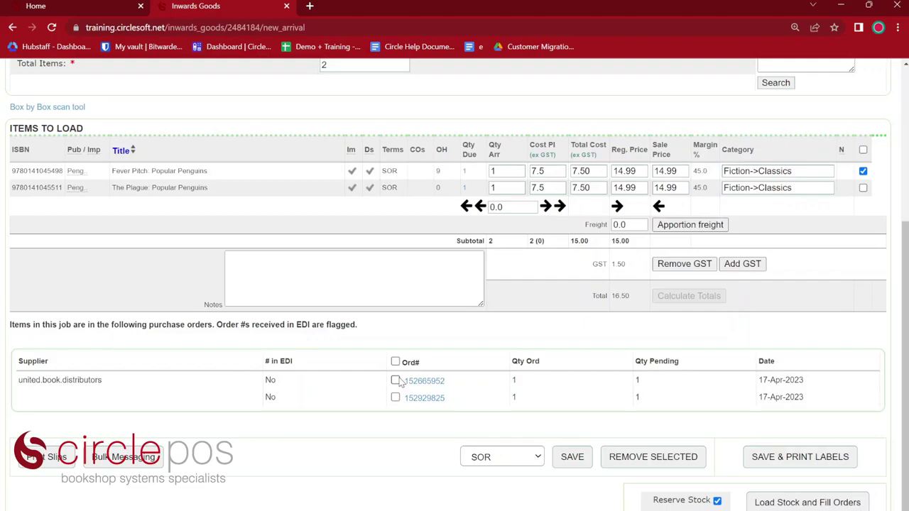
# Step: Select all related purchase orders and all arrival items, and load the stock, filling orders
pyautogui.click(396, 362)
pyautogui.click(863, 150)
pyautogui.click(808, 504)
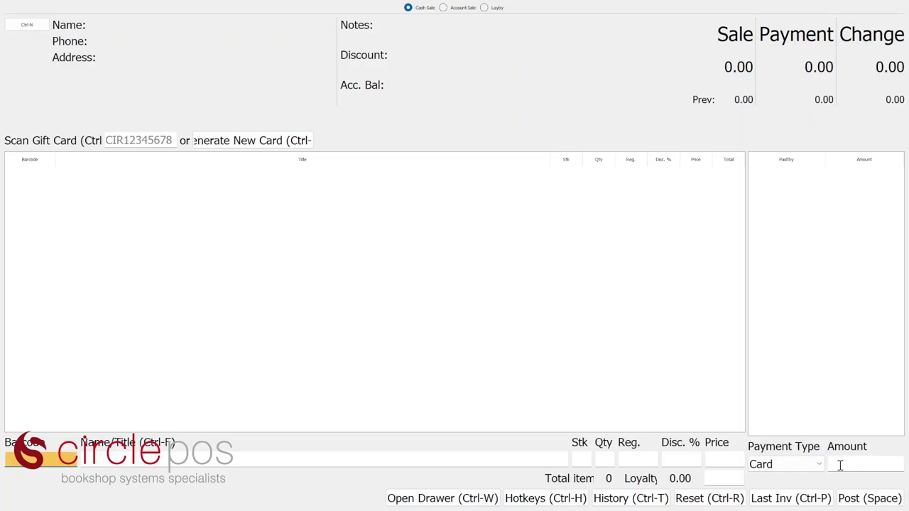
# Step: In the point-of-sale program, add Fever Pitch to a cash sale and set its quantity to -1 for a return
pyautogui.press('Return')
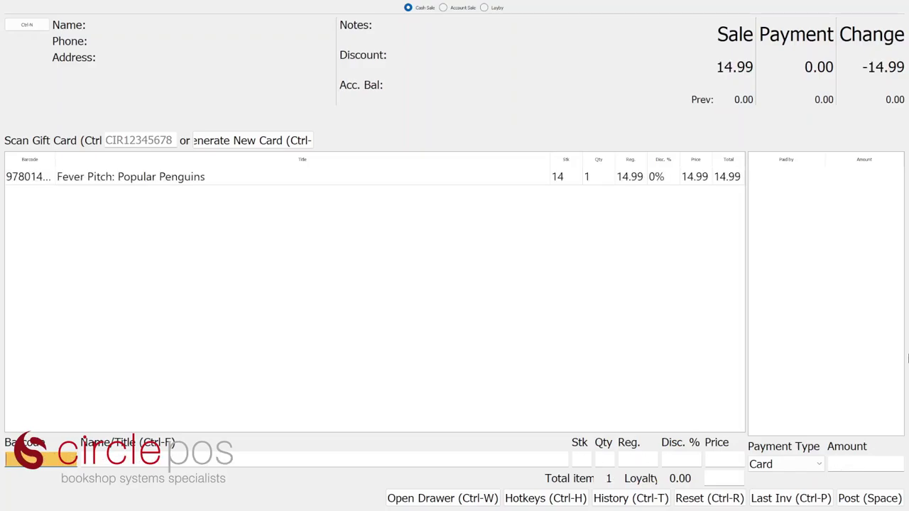
pyautogui.click(596, 182)
pyautogui.click(608, 460)
pyautogui.write('-')
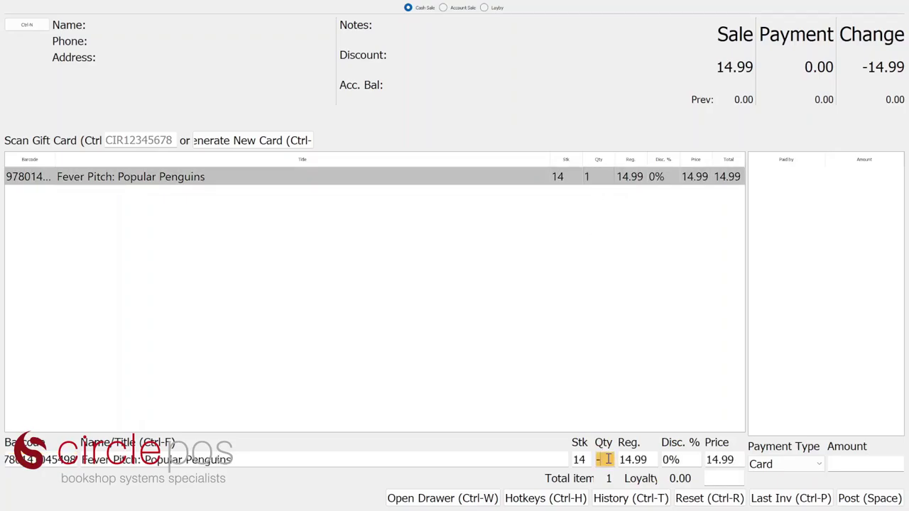
pyautogui.write('1')
pyautogui.press('Return')
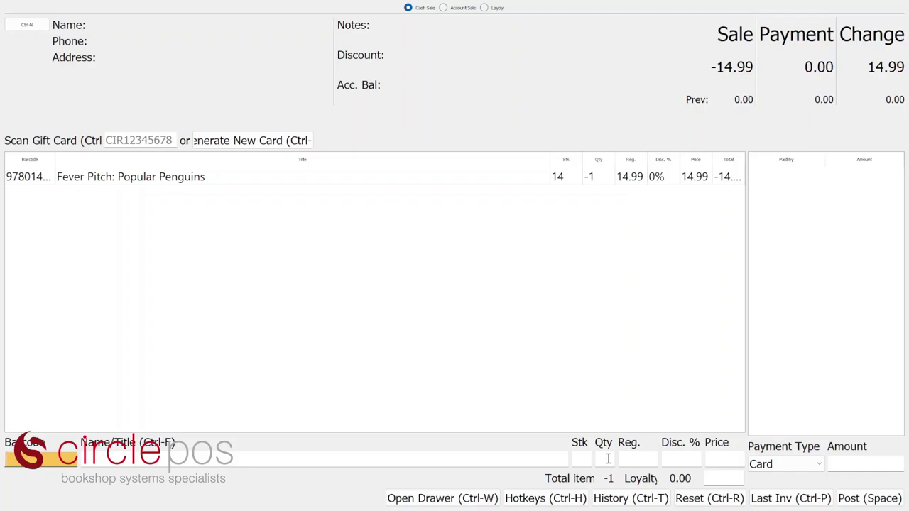
# Step: Refund -14.99 by Card for the returned book and post the transaction
pyautogui.click(774, 462)
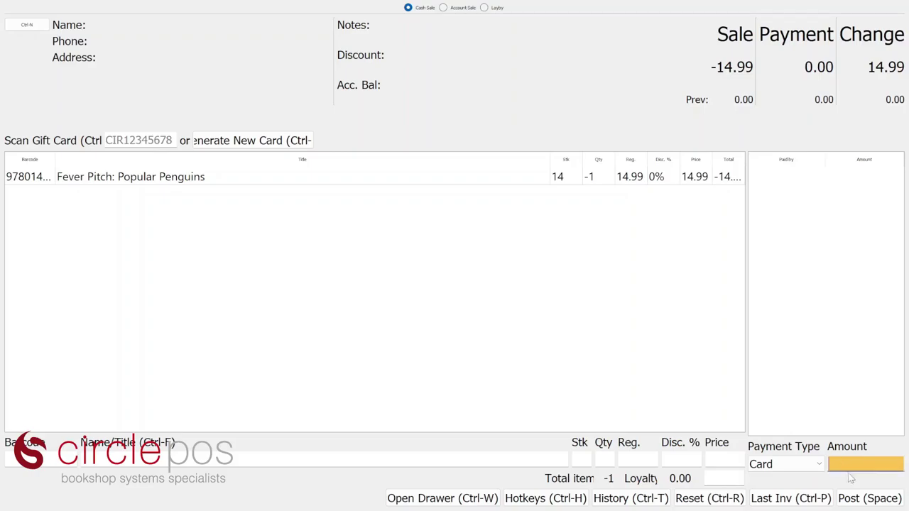
pyautogui.write('-14.99')
pyautogui.press('Return')
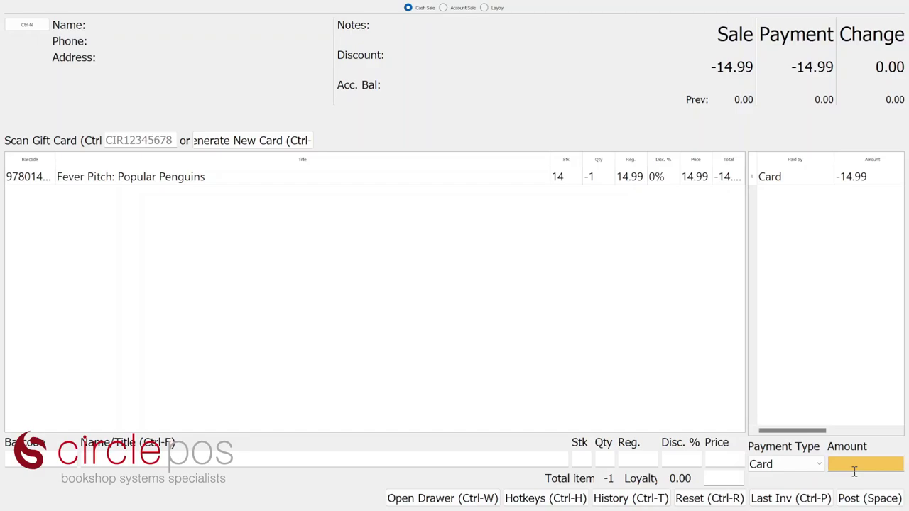
pyautogui.write('.0')
pyautogui.press('Return')
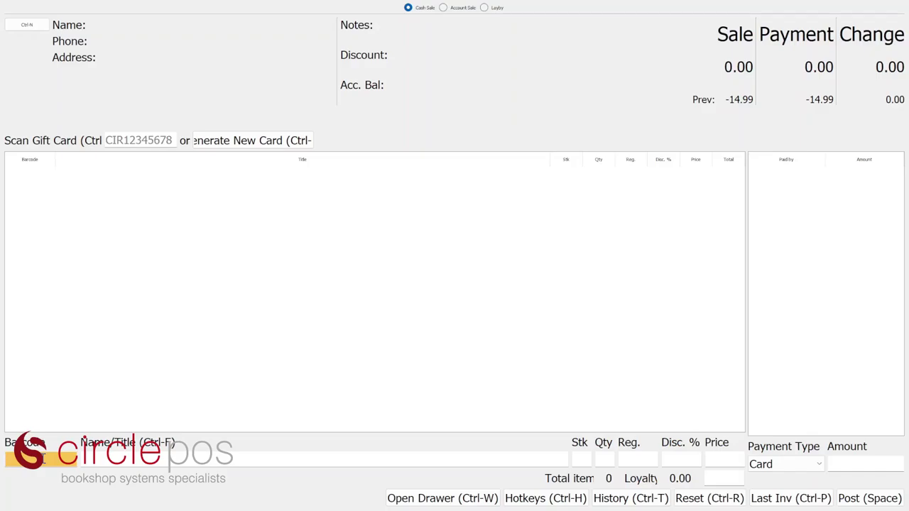
# Step: Start an exchange by adding Fever Pitch with a quantity of -1 and one copy of The Plague to the sale
pyautogui.write('978014')
pyautogui.press('Return')
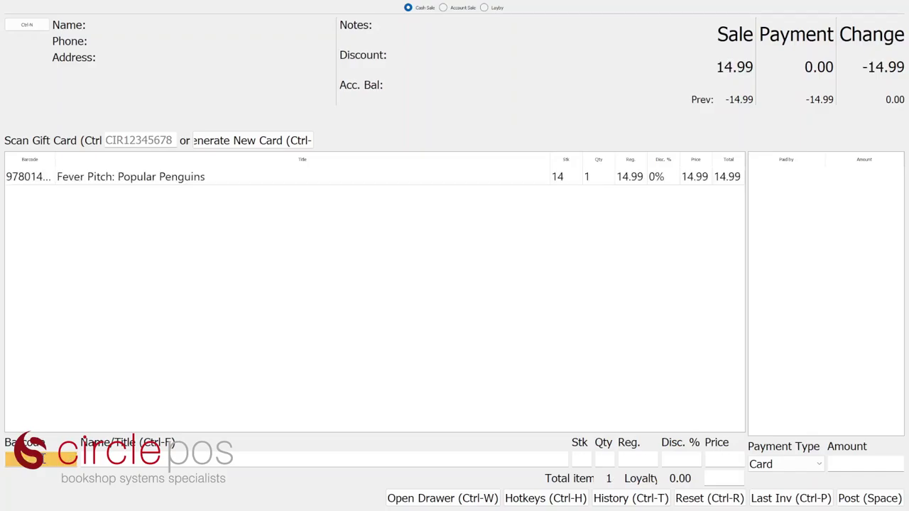
pyautogui.click(599, 182)
pyautogui.click(605, 460)
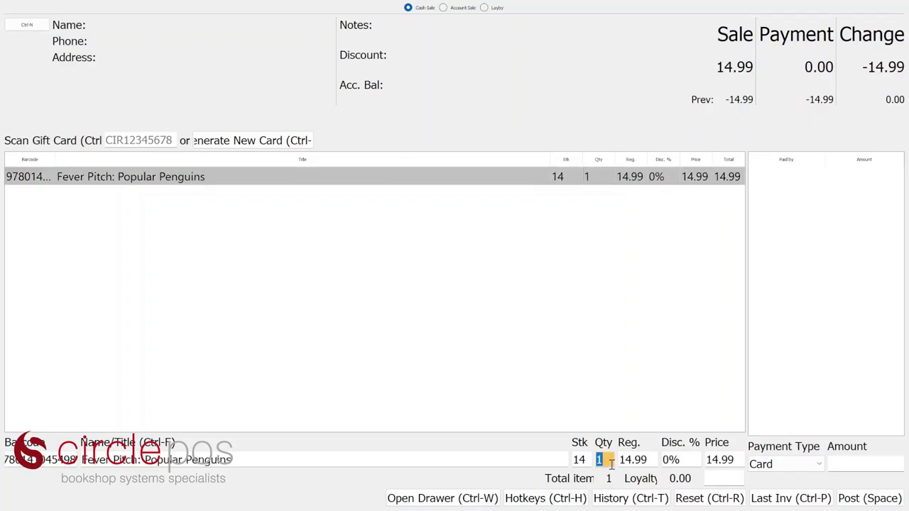
pyautogui.write('-1')
pyautogui.press('Return')
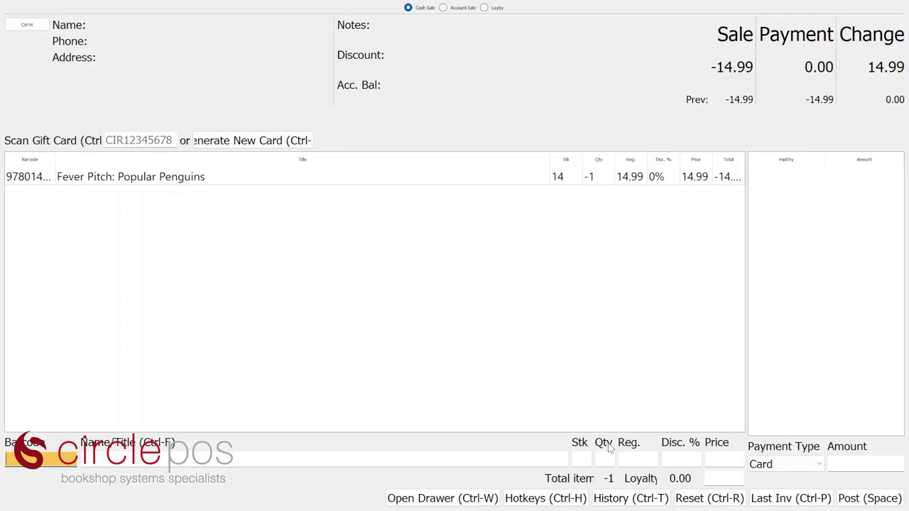
pyautogui.write('9780141037684')
pyautogui.press('Return')
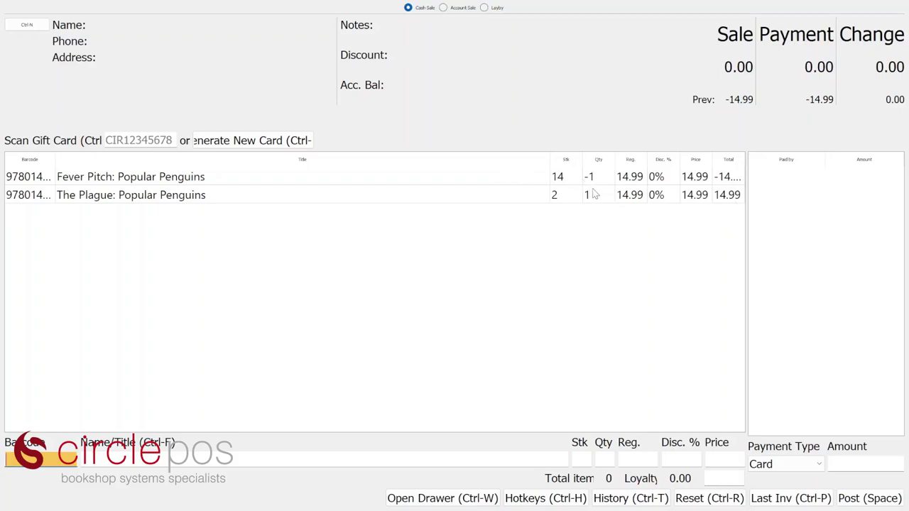
# Step: Post the even exchange and start another with Fever Pitch at quantity -1, plus one copy each of The Plague and My Family and Other Animals
pyautogui.click(863, 500)
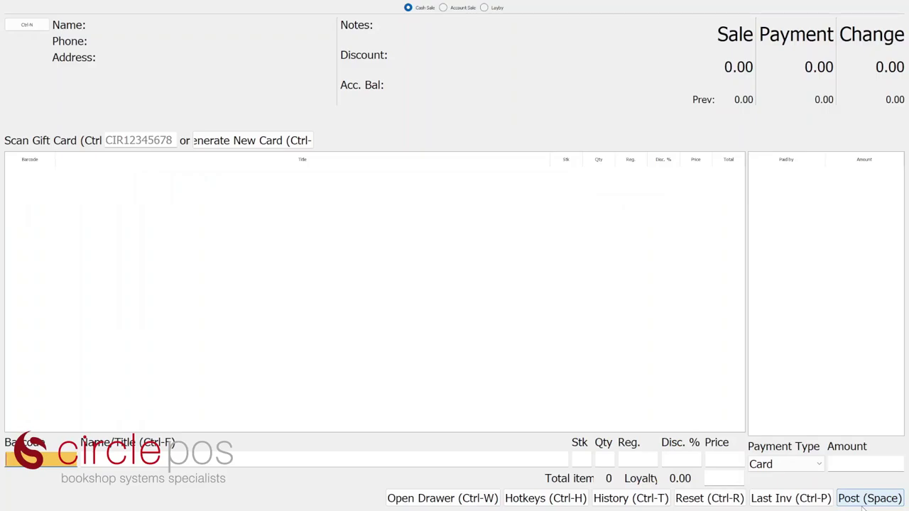
pyautogui.press('Return')
pyautogui.click(597, 177)
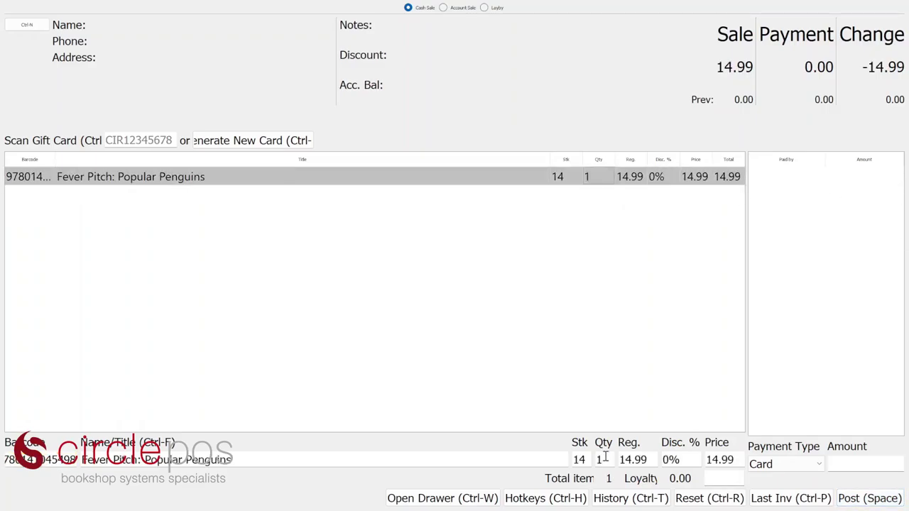
pyautogui.write('-1')
pyautogui.press('Return')
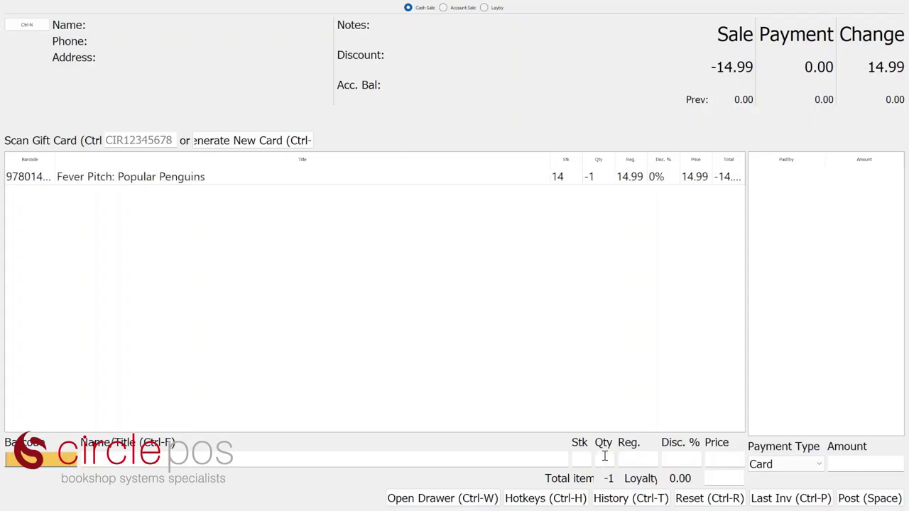
pyautogui.press('Return')
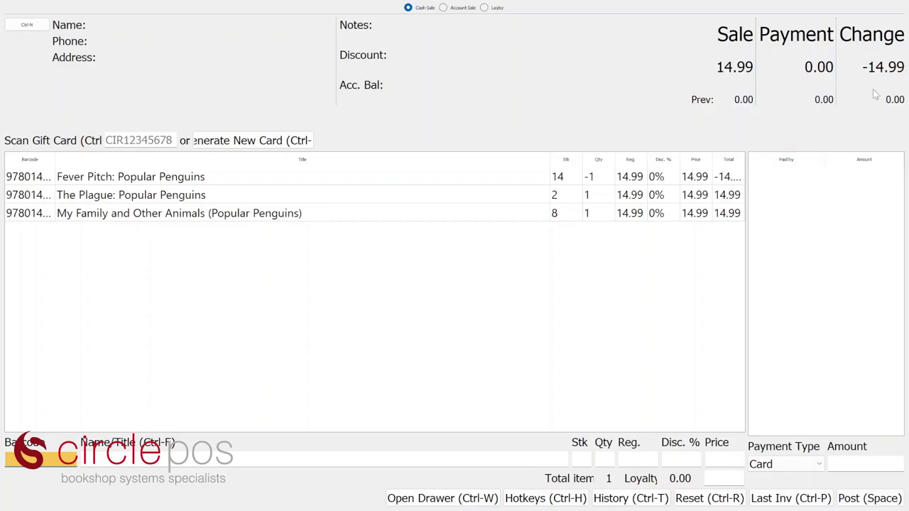
# Step: Enter a Card payment of 14.99 for the price difference on the exchange
pyautogui.click(779, 466)
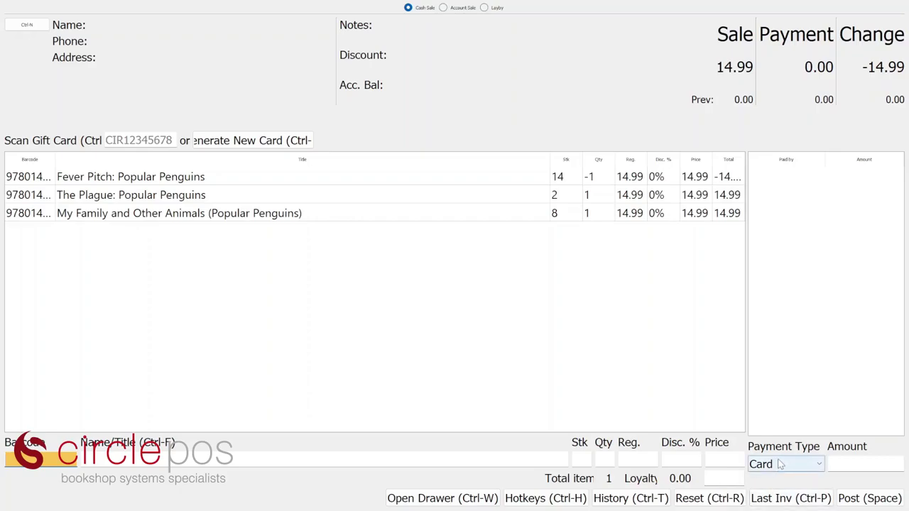
pyautogui.press('Tab')
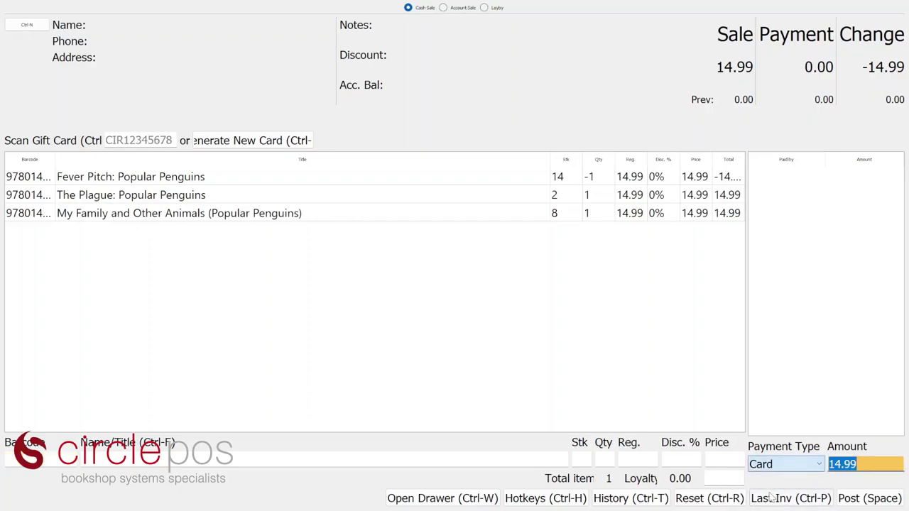
pyautogui.press('Return')
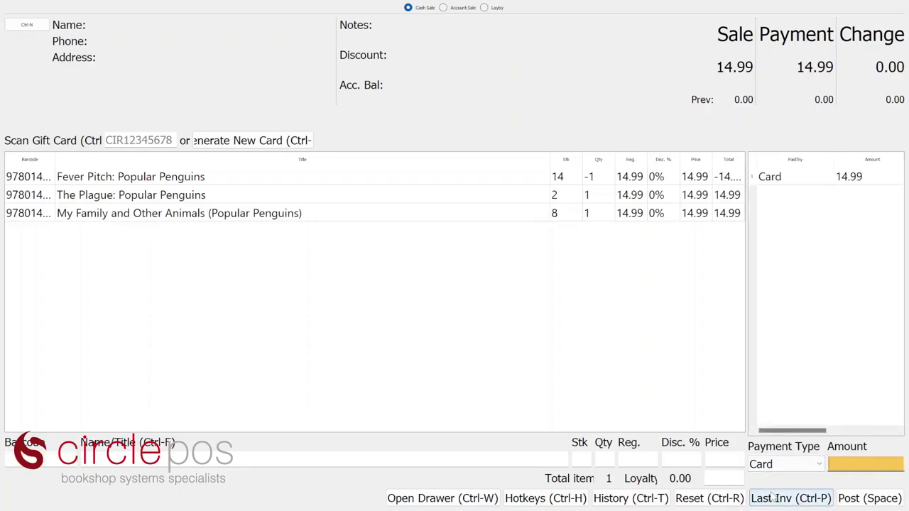